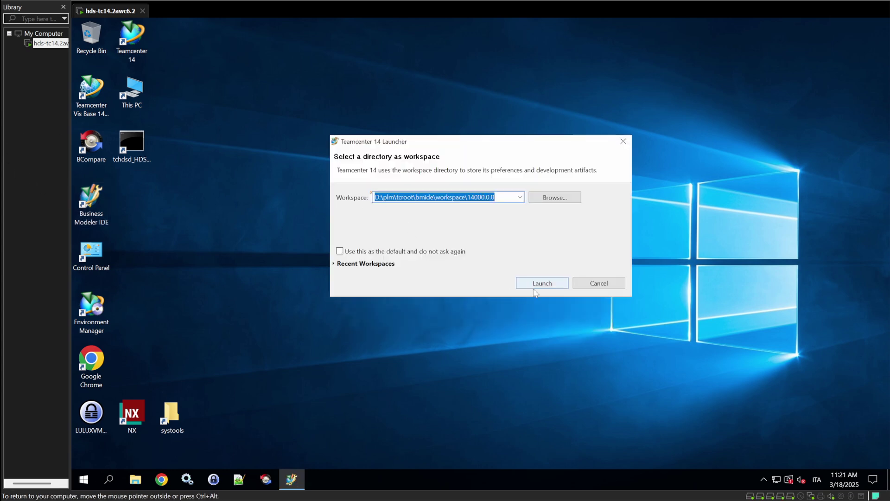
Launch BMIDE with the chosen workspace and show the HDS4WheelRevision properties list.
{"action": "left_click", "coordinate": [534, 287]}
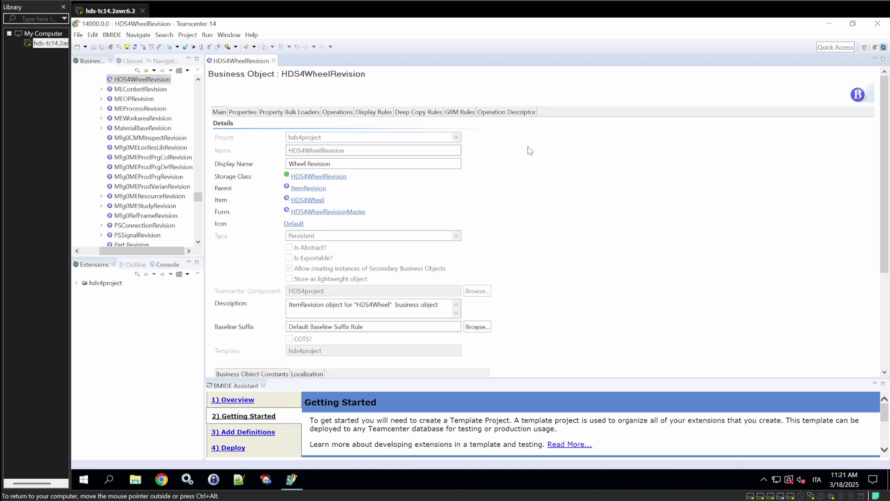
{"action": "left_click", "coordinate": [243, 112]}
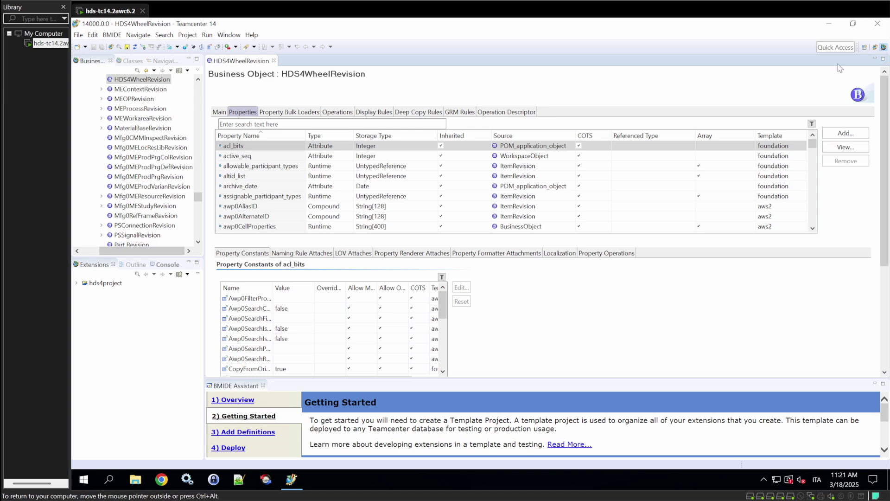
Add persistent String[2000] property hds4LongDescription described 'This is a long description for the revision'.
{"action": "left_click", "coordinate": [833, 131]}
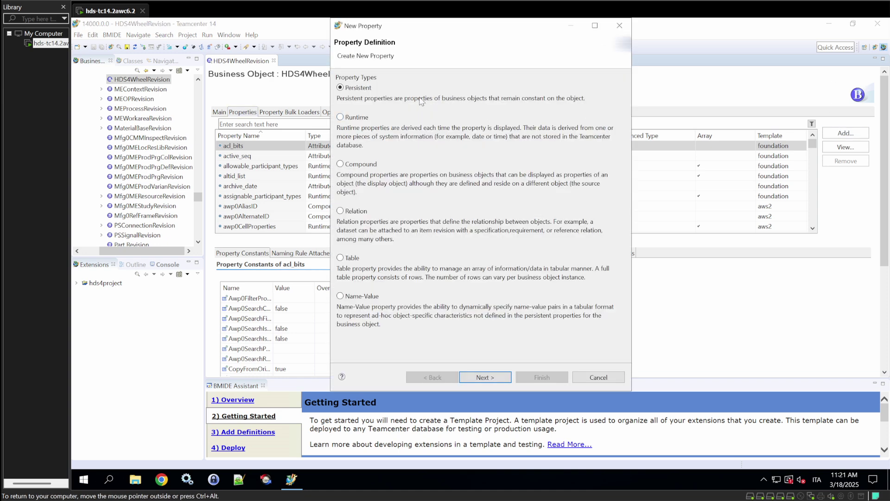
{"action": "left_click", "coordinate": [486, 377]}
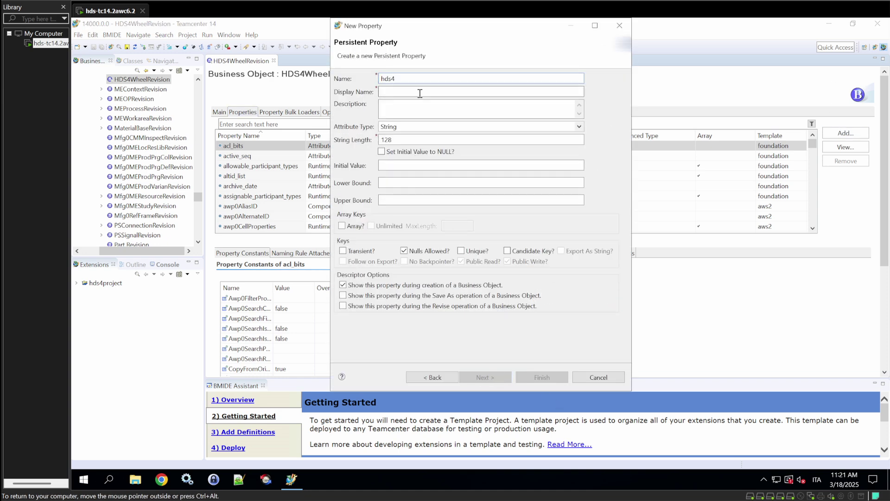
{"action": "type", "text": "LongDescription"}
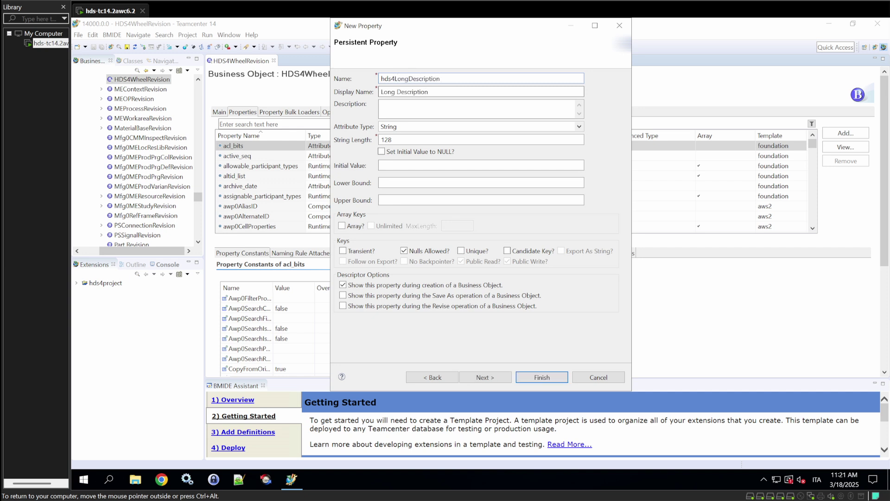
{"action": "key", "text": "Tab"}
{"action": "key", "text": "Tab"}
{"action": "double_click", "coordinate": [391, 138]}
{"action": "type", "text": "2000"}
{"action": "left_click", "coordinate": [395, 109]}
{"action": "type", "text": "This is a long description fot"}
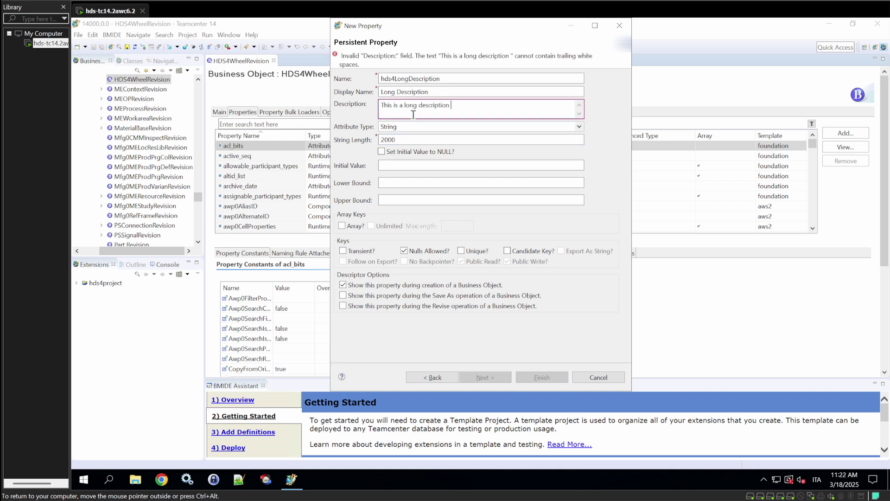
{"action": "key", "text": "BackSpace"}
{"action": "key", "text": "BackSpace"}
{"action": "type", "text": "r the revision"}
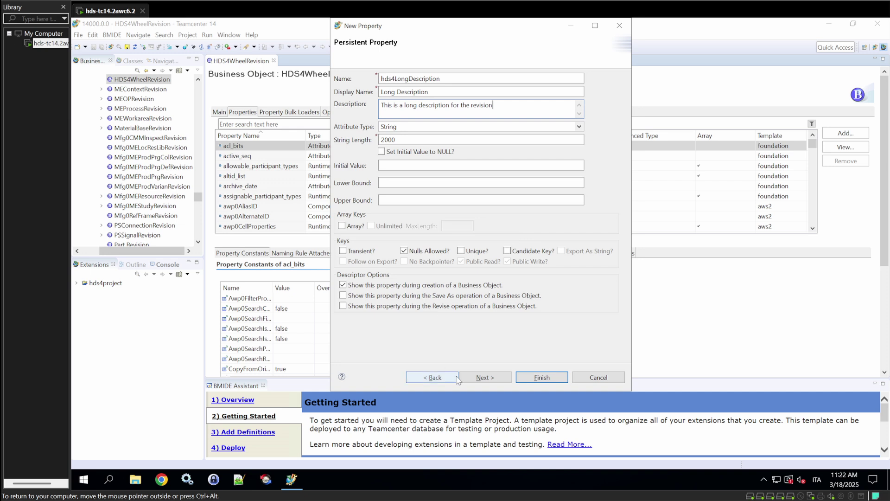
{"action": "left_click", "coordinate": [484, 377]}
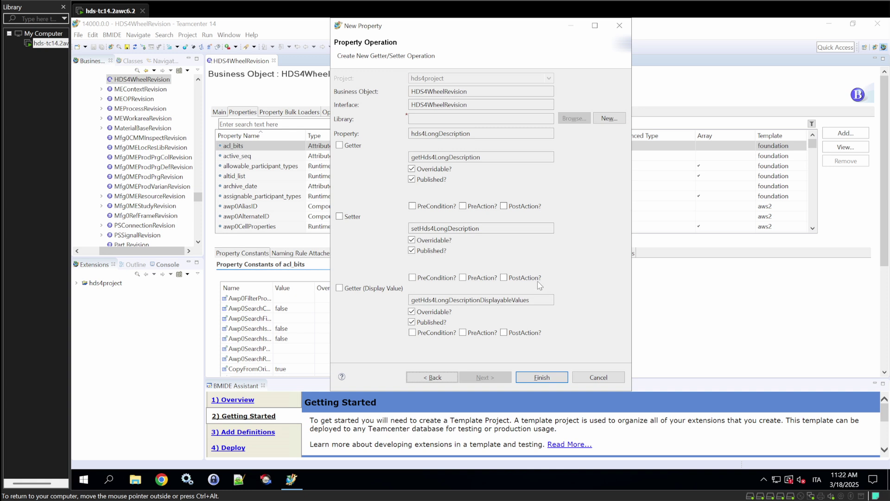
{"action": "left_click", "coordinate": [540, 377]}
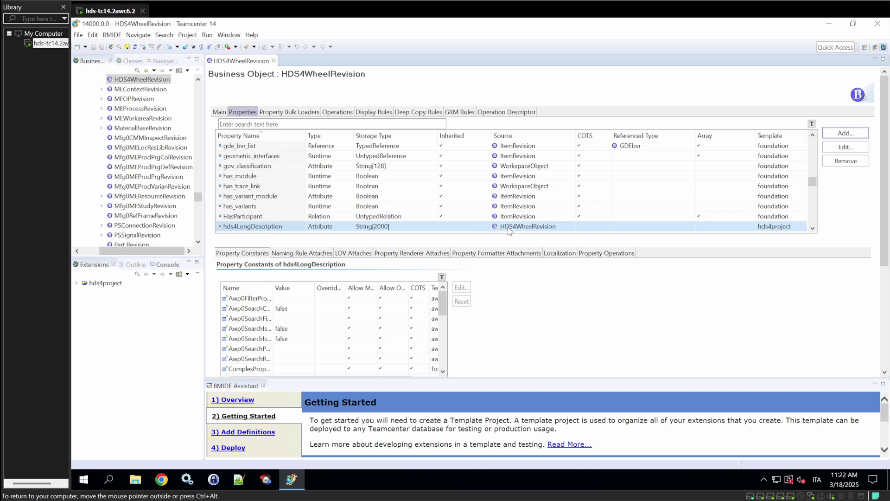
Start a new persistent Integer property named hds4OuterDiameter.
{"action": "left_click", "coordinate": [833, 136]}
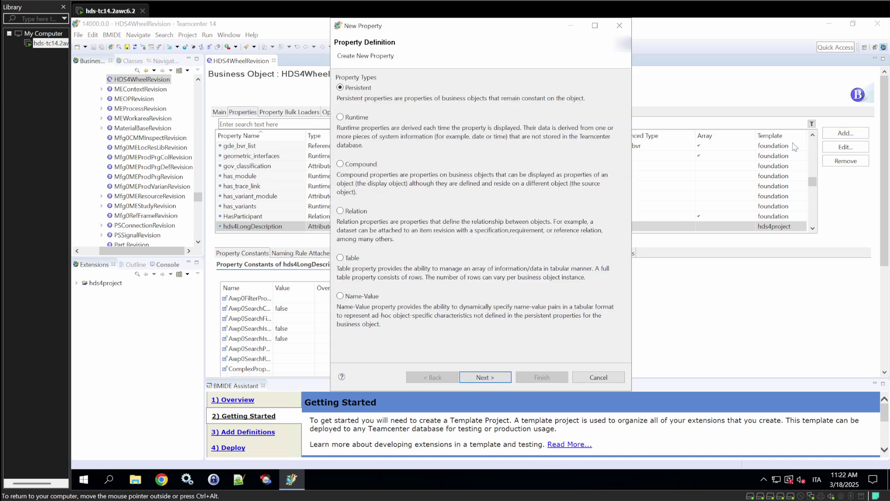
{"action": "left_click", "coordinate": [485, 377]}
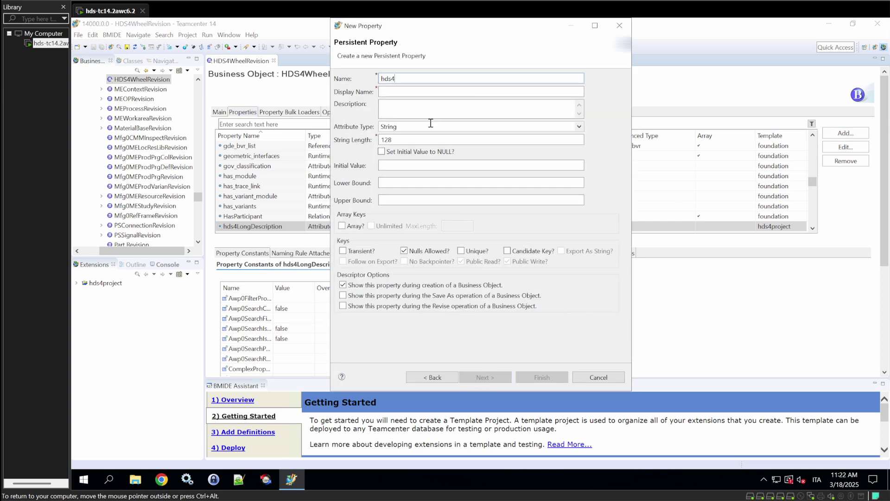
{"action": "left_click", "coordinate": [404, 126]}
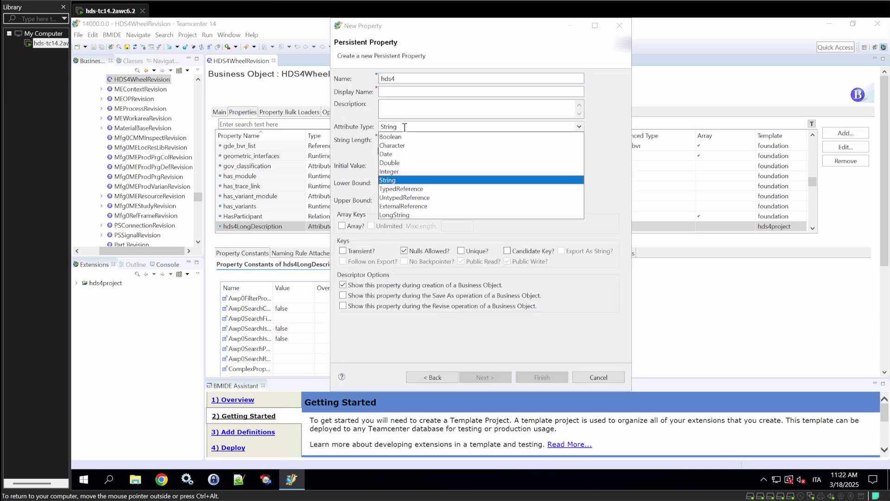
{"action": "left_click", "coordinate": [395, 172]}
{"action": "left_click", "coordinate": [420, 79]}
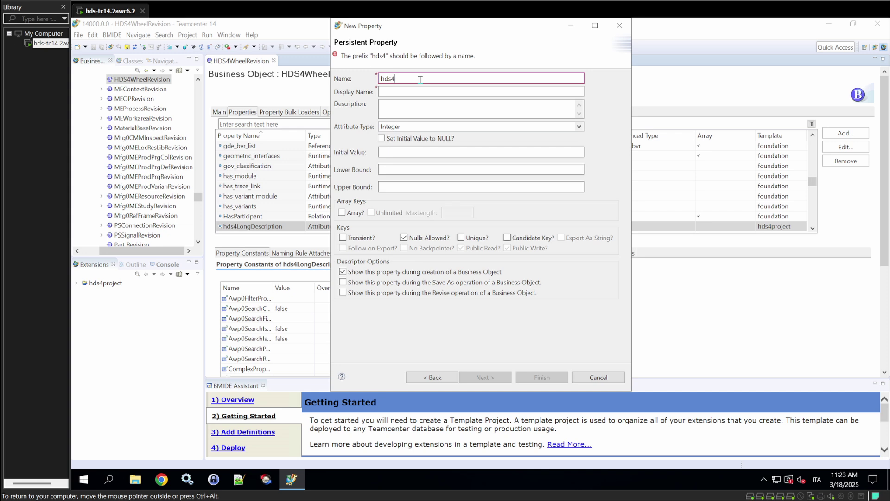
{"action": "type", "text": "outerd"}
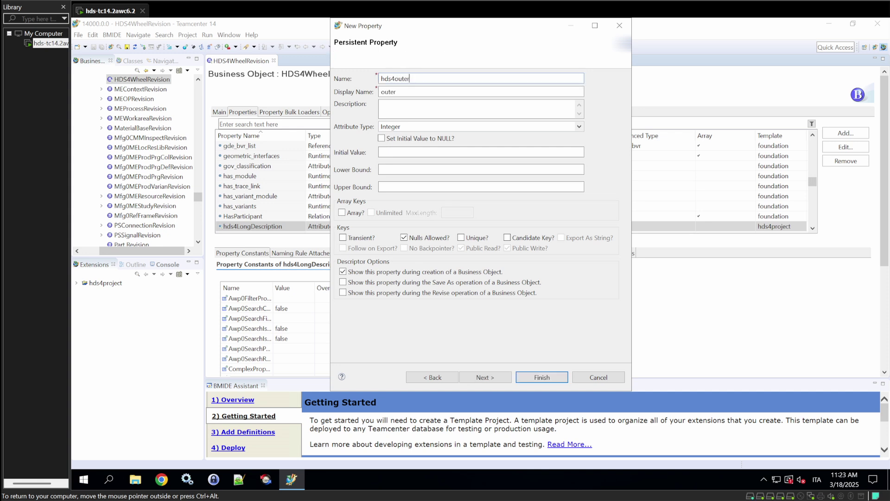
{"action": "key", "text": "BackSpace"}
{"action": "key", "text": "BackSpace"}
{"action": "key", "text": "BackSpace"}
{"action": "key", "text": "BackSpace"}
{"action": "key", "text": "BackSpace"}
{"action": "key", "text": "BackSpace"}
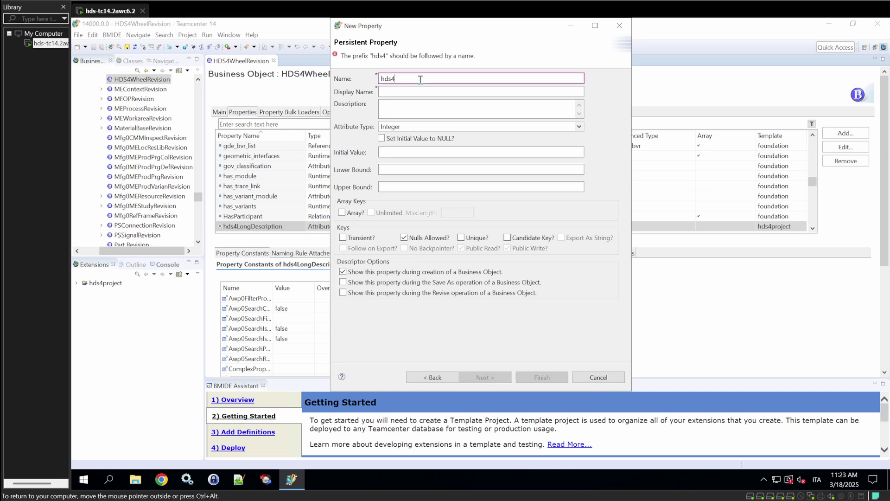
{"action": "type", "text": "OuterDiameter"}
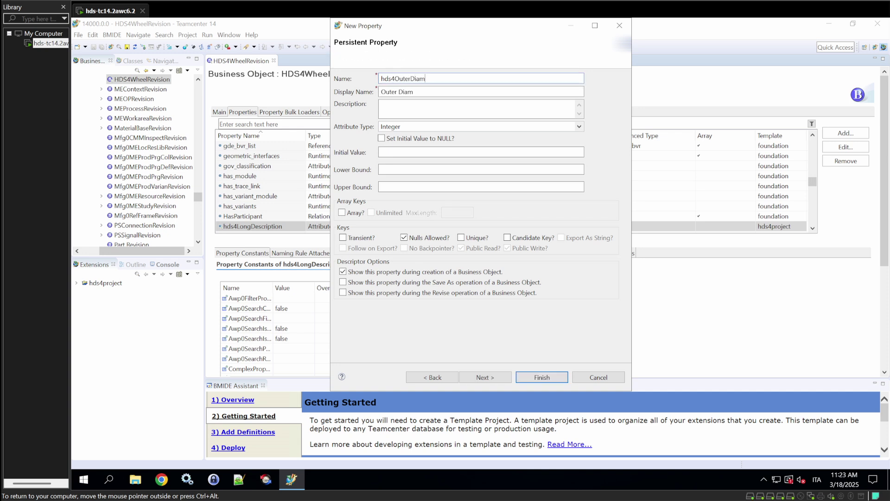
Give hds4OuterDiameter display name 'Outer Diameter (mm)', a description, and finish it.
{"action": "left_click", "coordinate": [381, 92]}
{"action": "key", "text": "Tab"}
{"action": "type", "text": "This is the "}
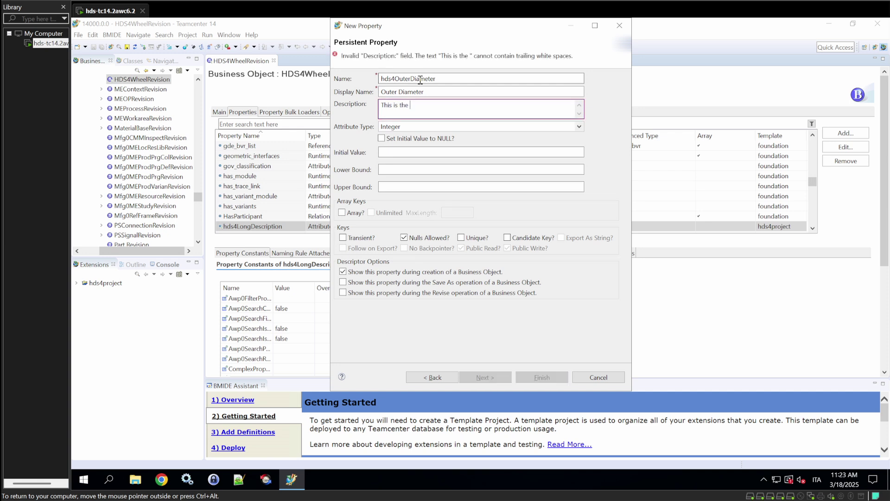
{"action": "type", "text": "outer diameter "}
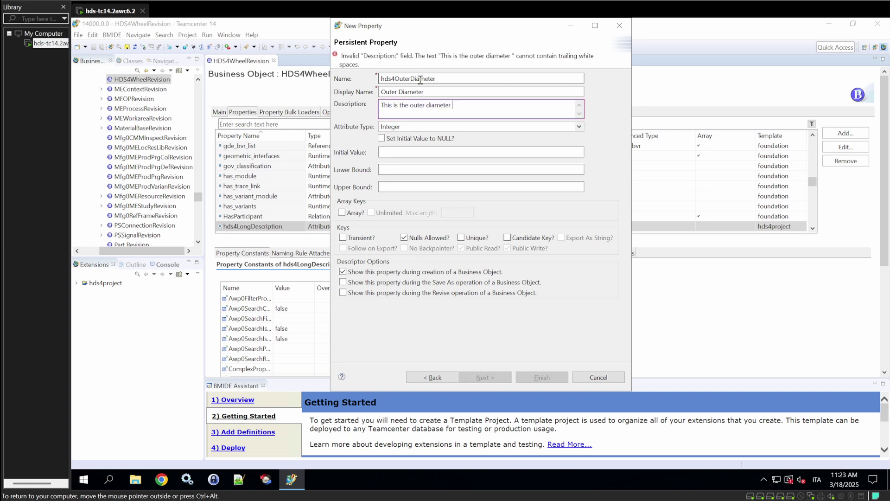
{"action": "type", "text": "of the "}
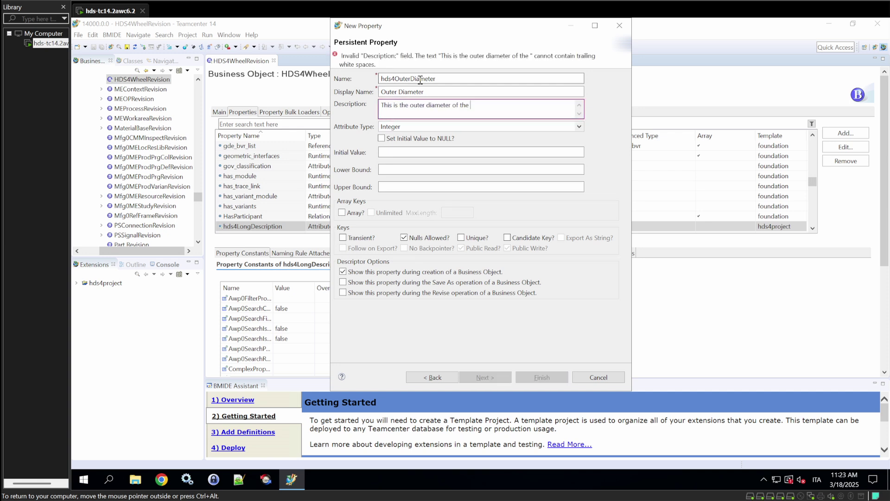
{"action": "type", "text": "wheel"}
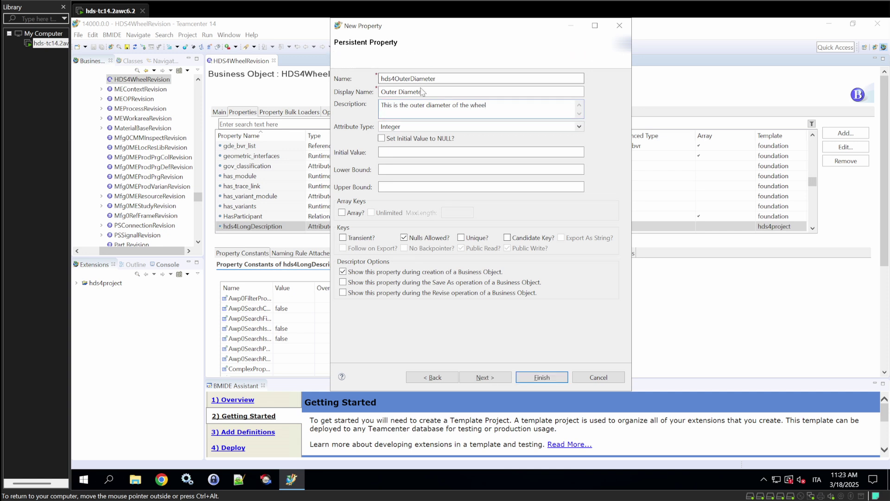
{"action": "left_click", "coordinate": [450, 88]}
{"action": "type", "text": "("}
{"action": "type", "text": "mm)"}
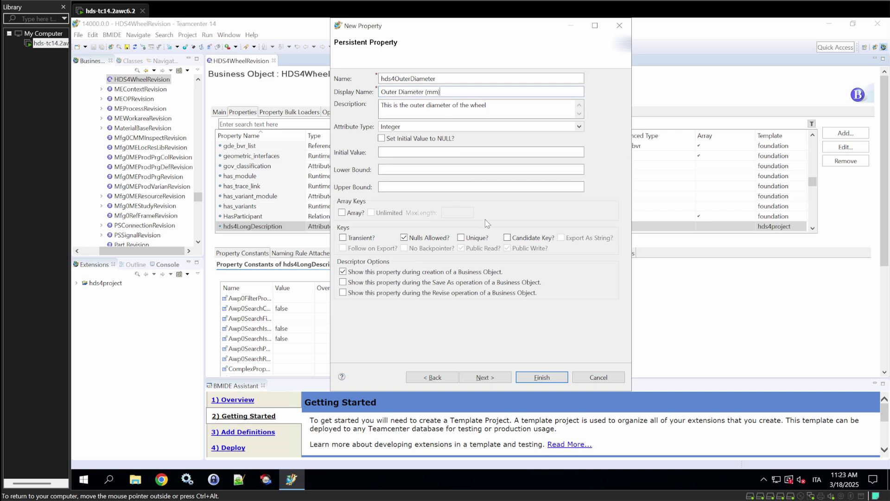
{"action": "left_click", "coordinate": [528, 376]}
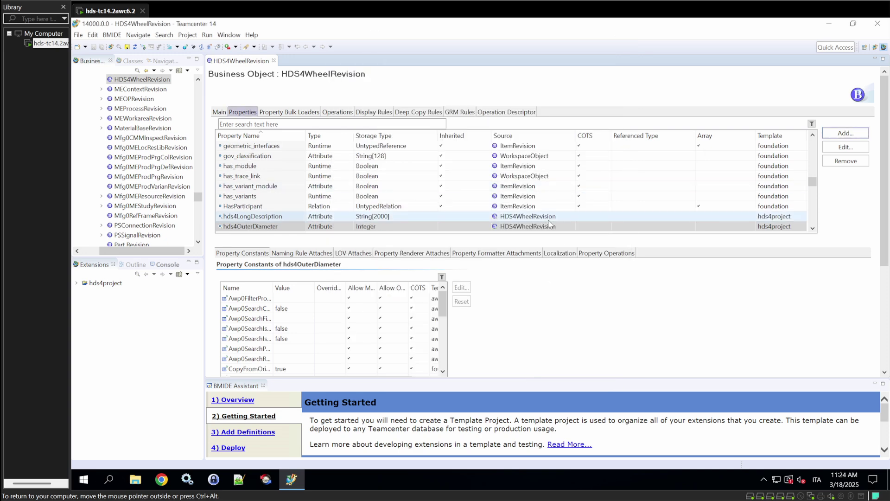
Create Integer property hds4InnerDiameter, displayed 'Inner Diameter (mm)', described as the wheel's inner diameter.
{"action": "left_click", "coordinate": [839, 135]}
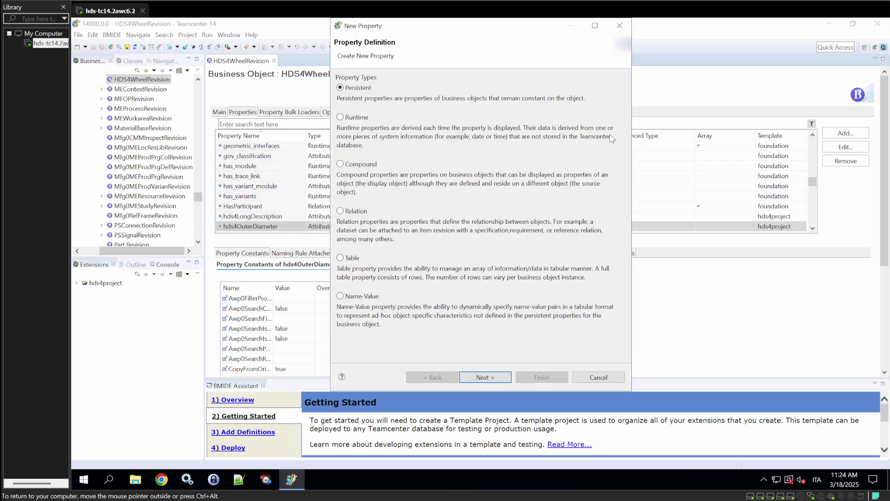
{"action": "left_click", "coordinate": [485, 377]}
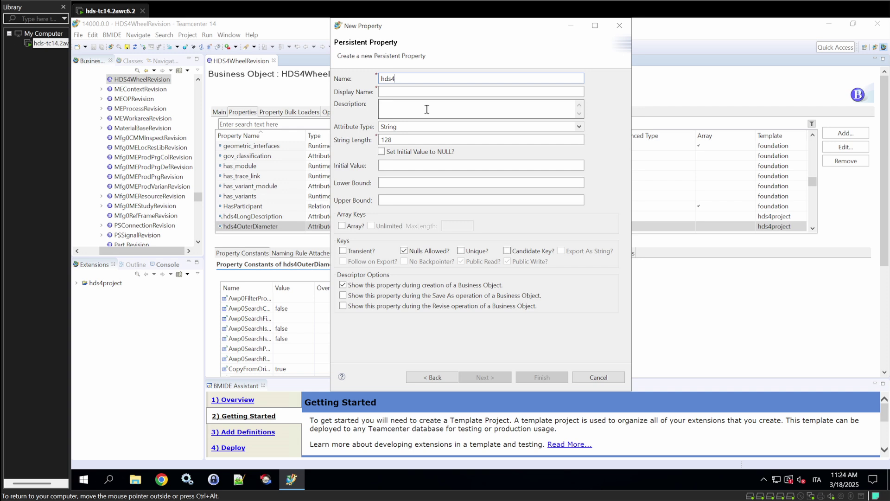
{"action": "type", "text": "InnerDi"}
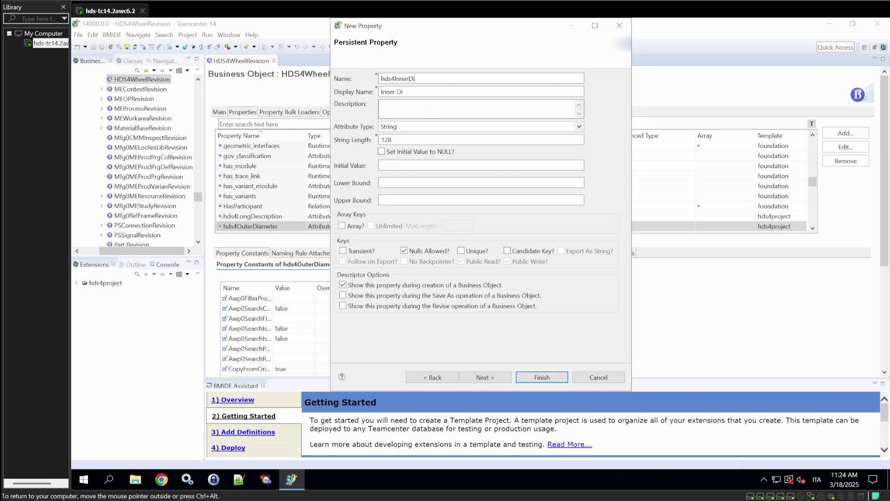
{"action": "type", "text": "ameter"}
{"action": "key", "text": "Tab"}
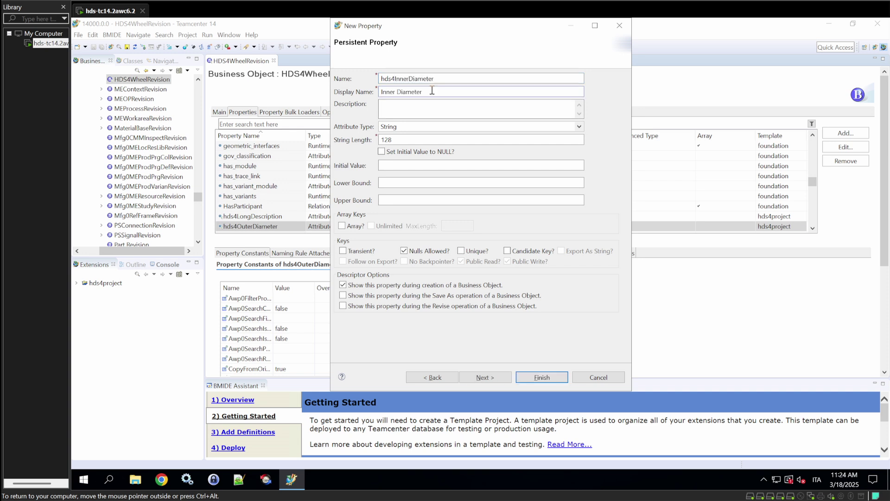
{"action": "left_click", "coordinate": [436, 88]}
{"action": "type", "text": "(mm)"}
{"action": "left_click", "coordinate": [421, 115]}
{"action": "type", "text": "This is the inner diameter o"}
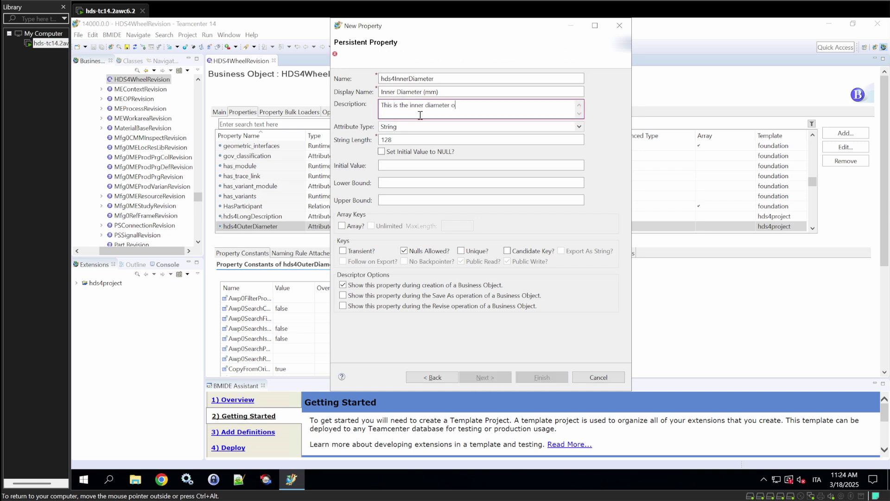
{"action": "type", "text": "f the wheel"}
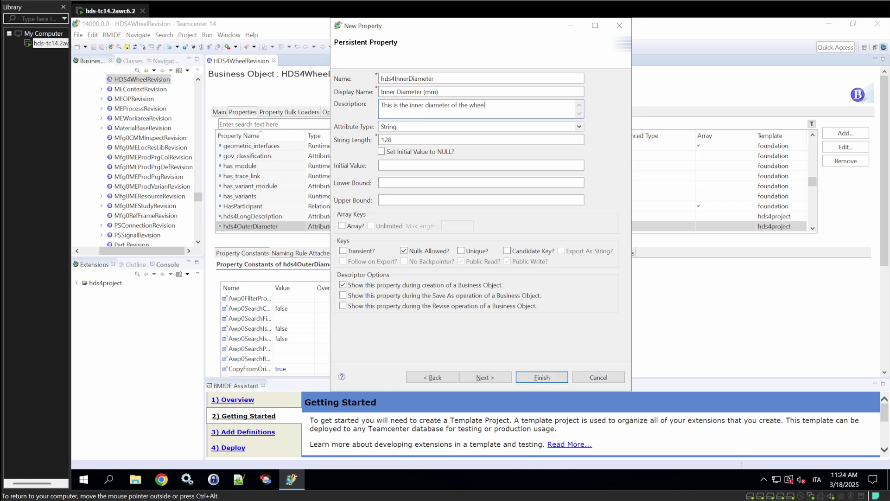
{"action": "left_click", "coordinate": [429, 126]}
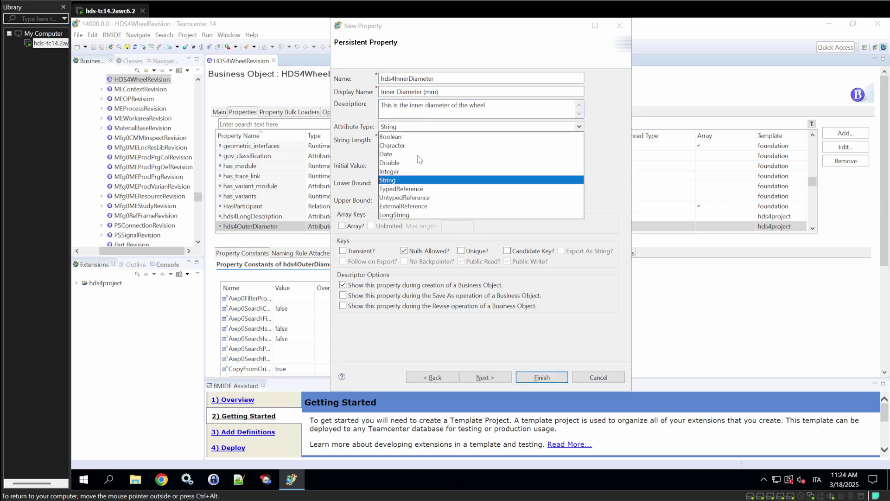
{"action": "left_click", "coordinate": [392, 176]}
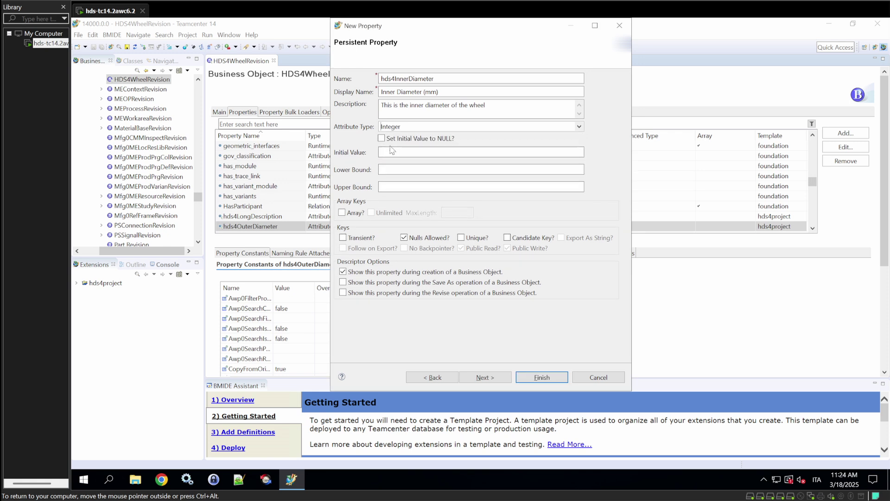
{"action": "left_click", "coordinate": [550, 377]}
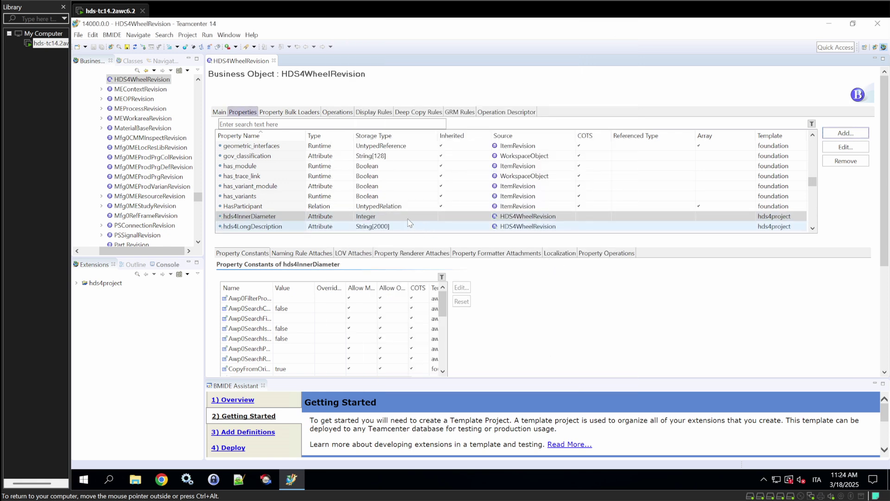
Create Date property hds4ApprovalDate described 'This is the approval date of the revision'.
{"action": "scroll", "coordinate": [422, 217], "scroll_direction": "down", "scroll_amount": 2}
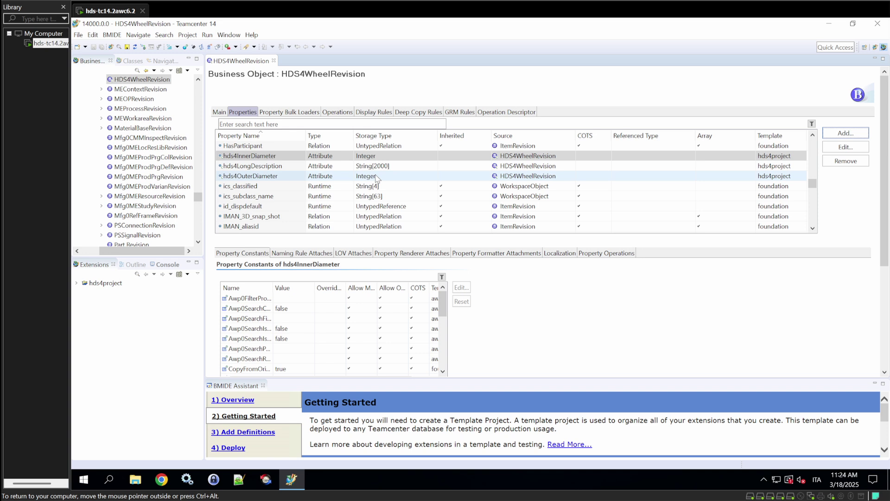
{"action": "left_click", "coordinate": [846, 134]}
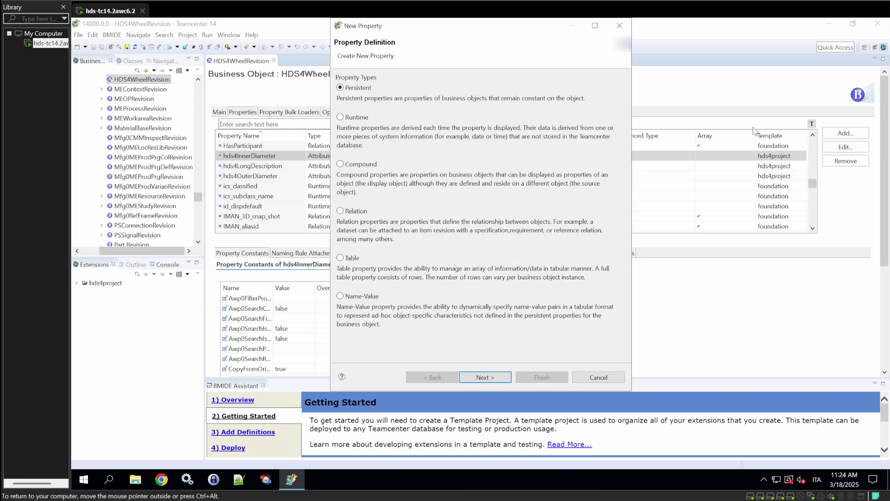
{"action": "left_click", "coordinate": [485, 378]}
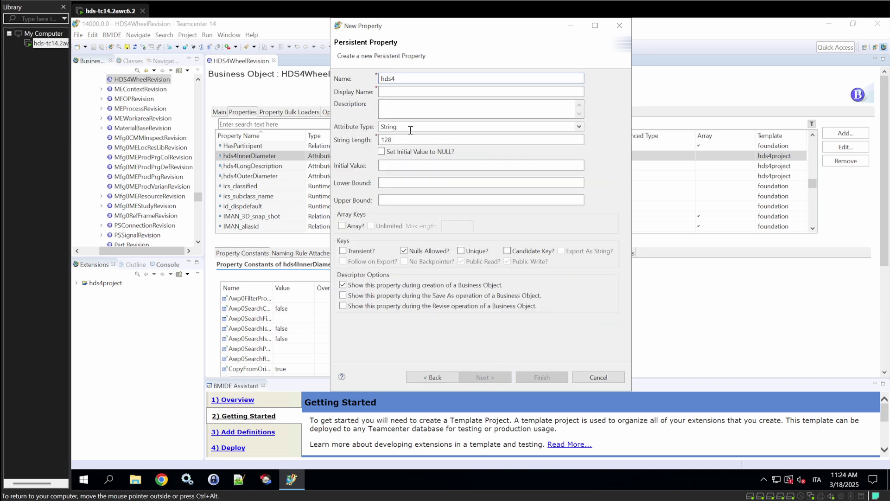
{"action": "left_click", "coordinate": [414, 126]}
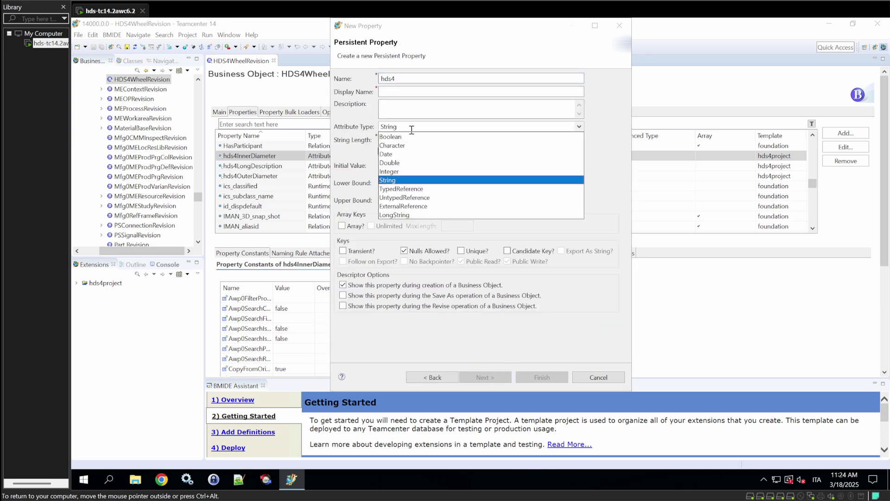
{"action": "left_click", "coordinate": [387, 155]}
{"action": "left_click", "coordinate": [401, 80]}
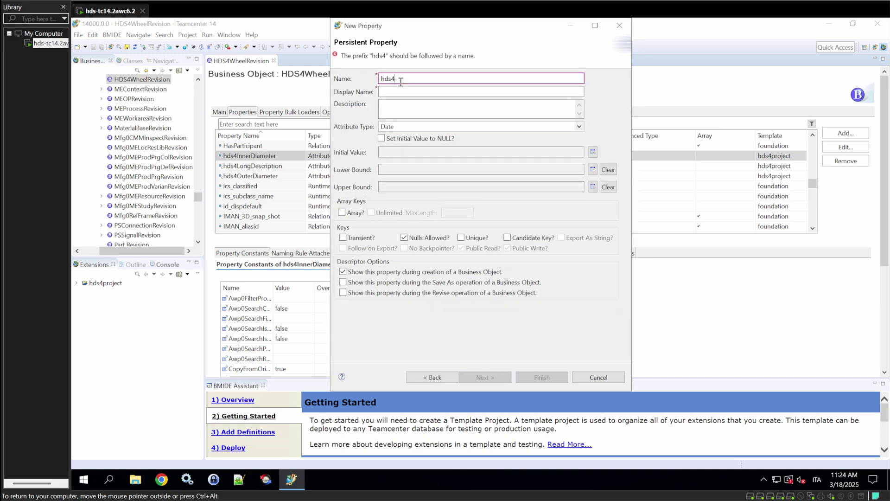
{"action": "type", "text": "Appro"}
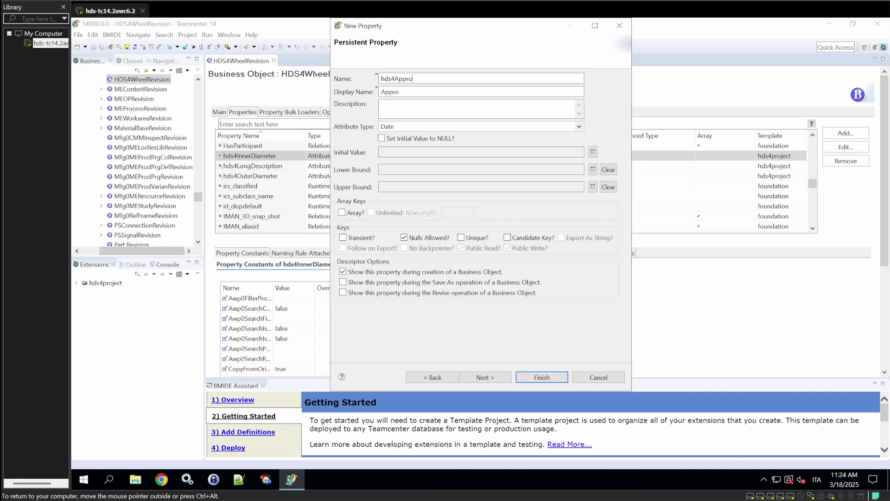
{"action": "type", "text": "valDate"}
{"action": "left_click", "coordinate": [408, 105]}
{"action": "type", "text": "This "}
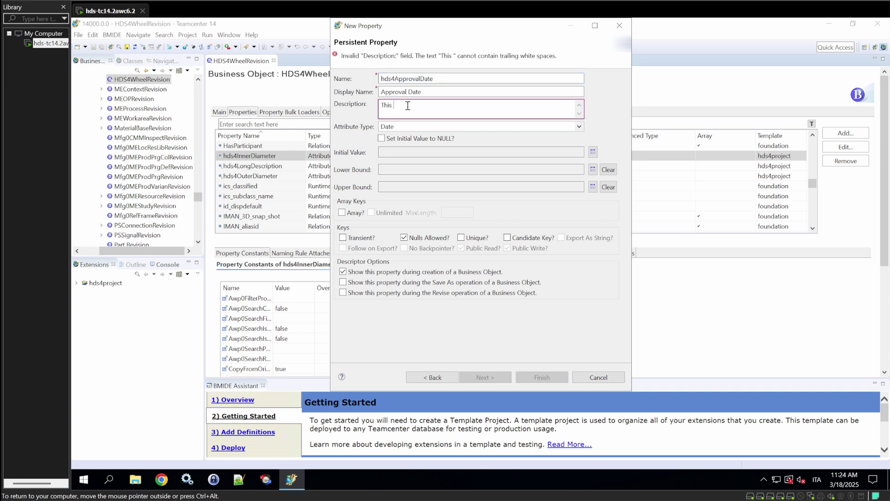
{"action": "type", "text": "is the appro"}
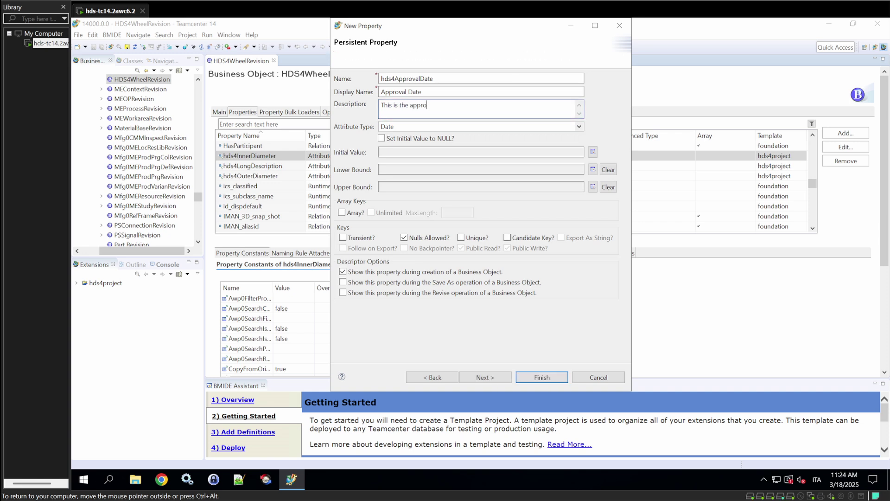
{"action": "type", "text": "val date "}
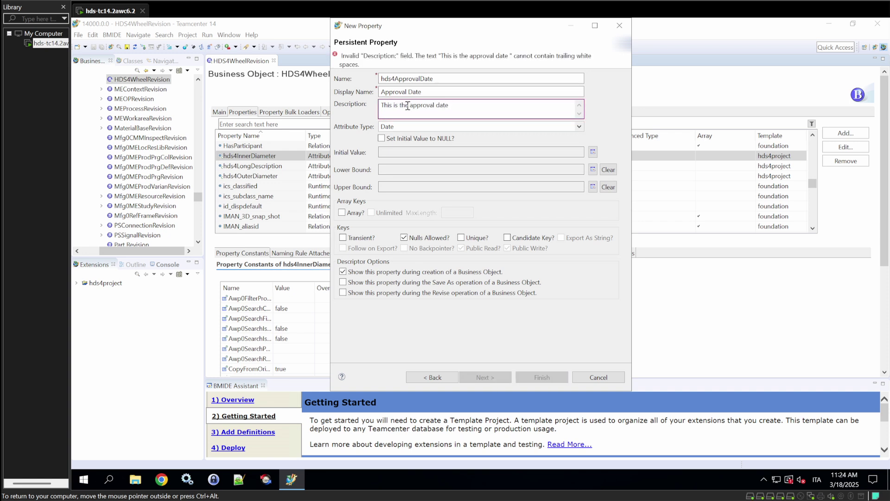
{"action": "type", "text": "of the revisi"}
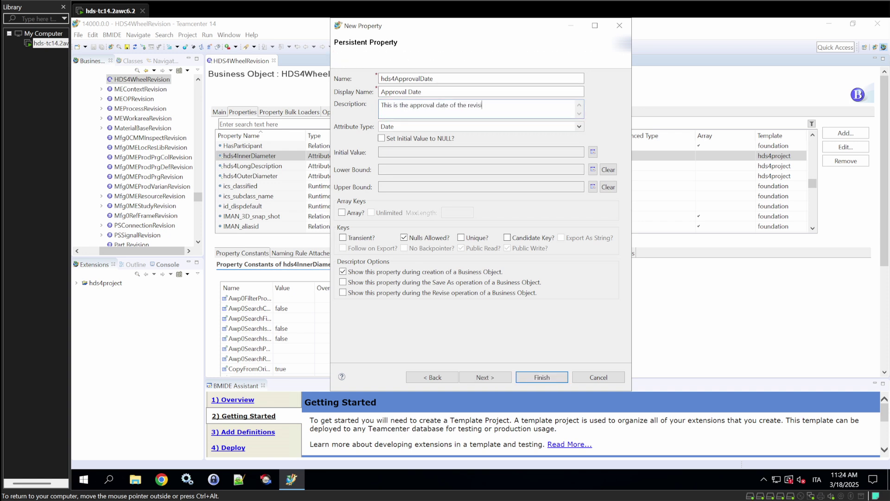
{"action": "type", "text": "on"}
{"action": "left_click", "coordinate": [536, 376]}
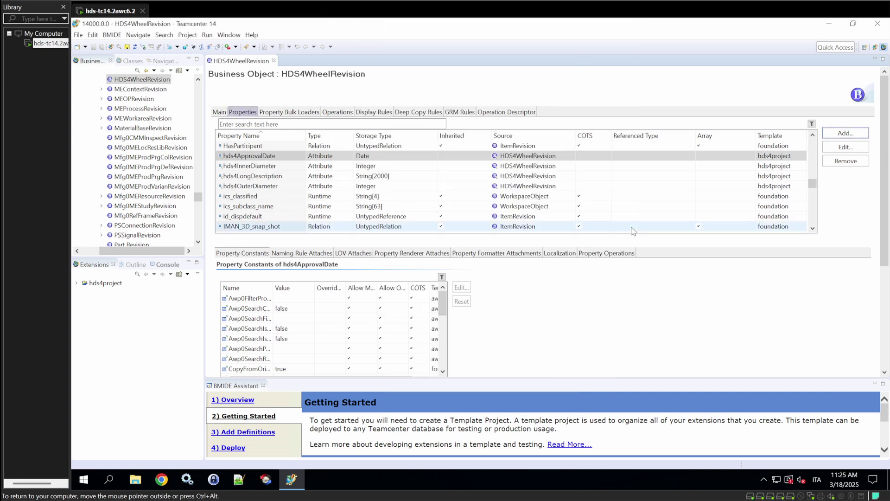
Define Boolean property hds4IsObsolete with an obsolete-revision description and initial value false.
{"action": "left_click", "coordinate": [845, 133]}
{"action": "left_click", "coordinate": [485, 377]}
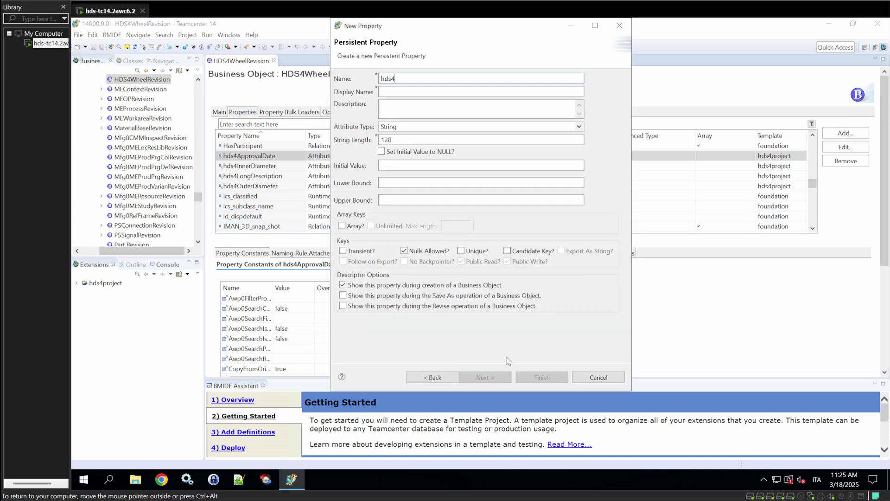
{"action": "left_click", "coordinate": [418, 126]}
{"action": "left_click", "coordinate": [401, 139]}
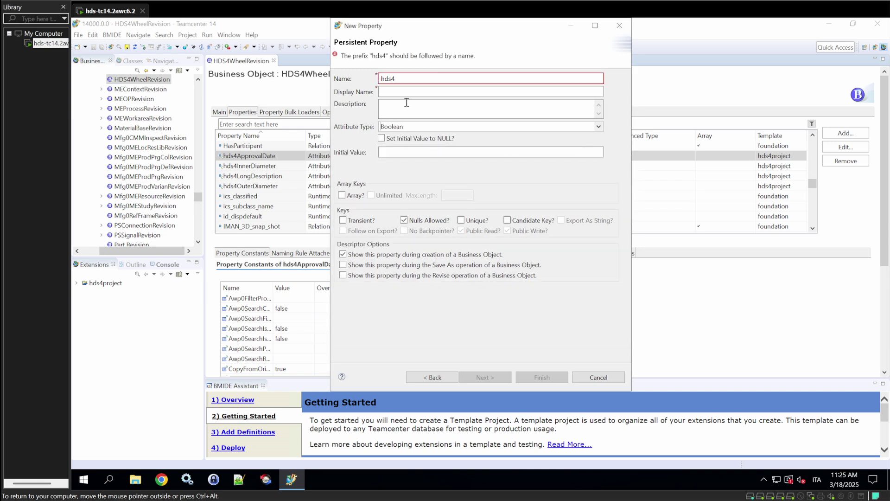
{"action": "left_click", "coordinate": [409, 80]}
{"action": "type", "text": "IsObsolete"}
{"action": "key", "text": "Tab"}
{"action": "key", "text": "Tab"}
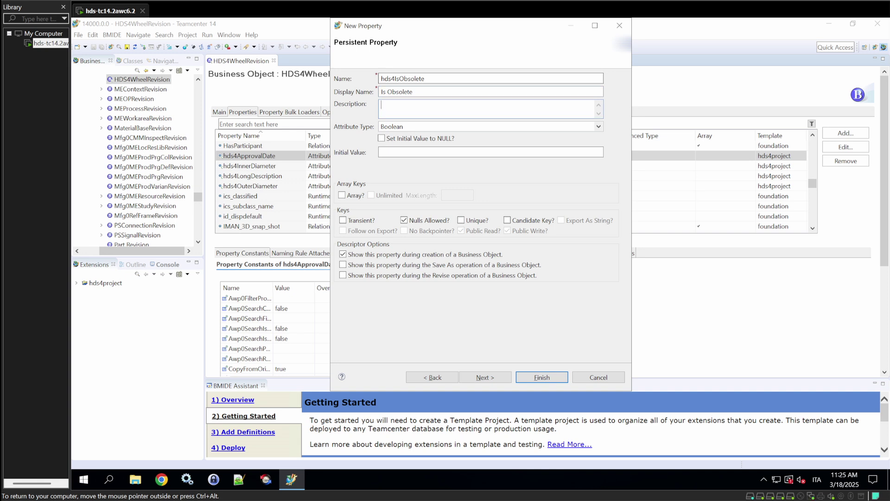
{"action": "type", "text": "This "}
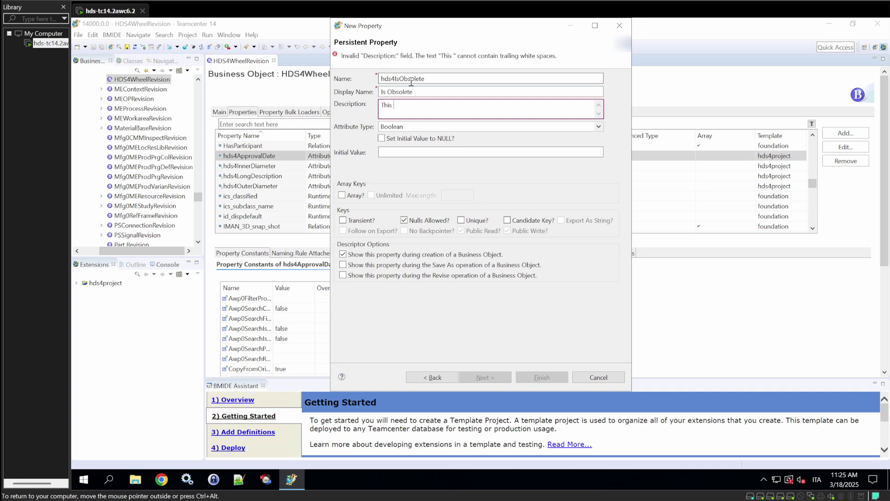
{"action": "type", "text": "represents "}
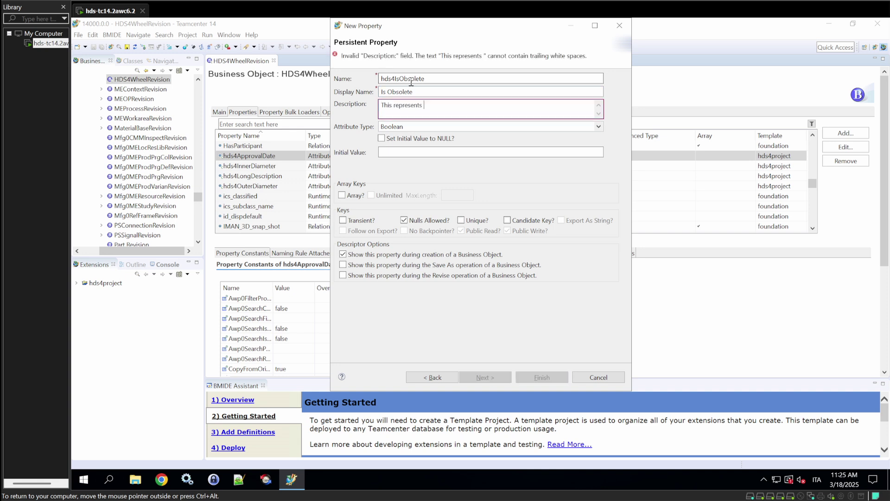
{"action": "type", "text": "if the revision is o"}
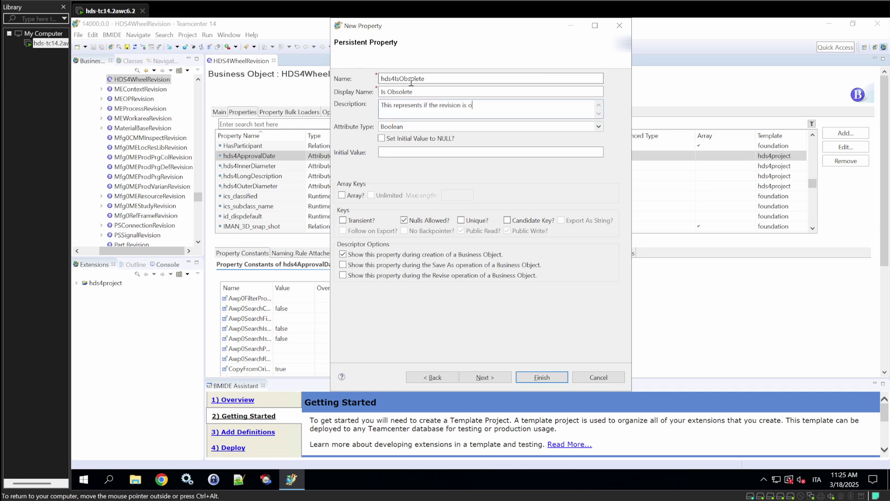
{"action": "type", "text": "bsolete"}
{"action": "left_click", "coordinate": [401, 153]}
{"action": "type", "text": "false"}
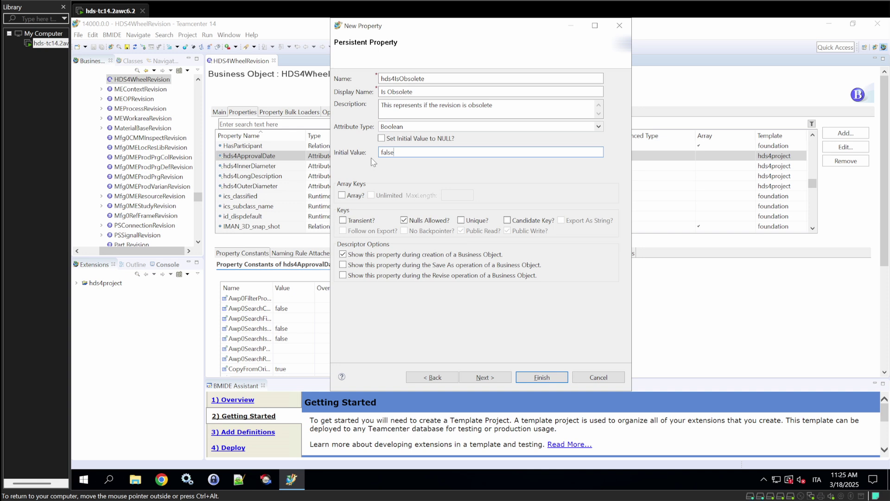
Create hds4IsObsolete, then start persistent property hds4EmailList describing users notified of revision changes.
{"action": "left_click", "coordinate": [541, 377]}
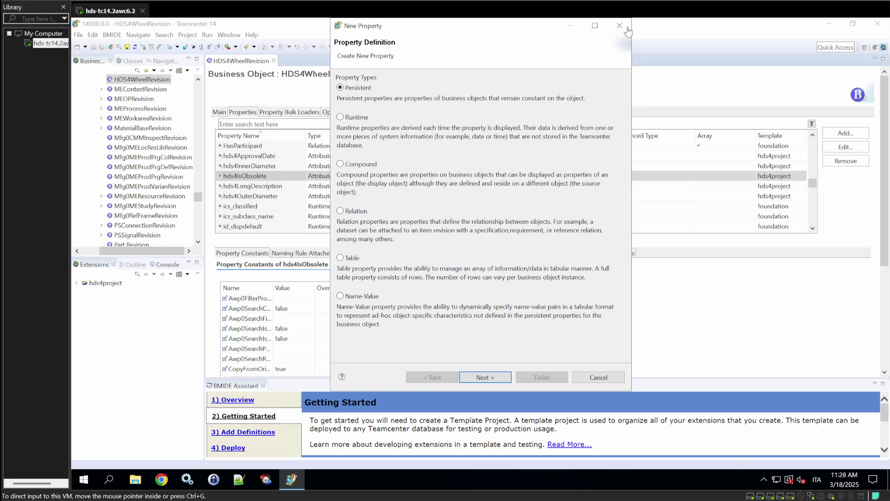
{"action": "left_click", "coordinate": [485, 377]}
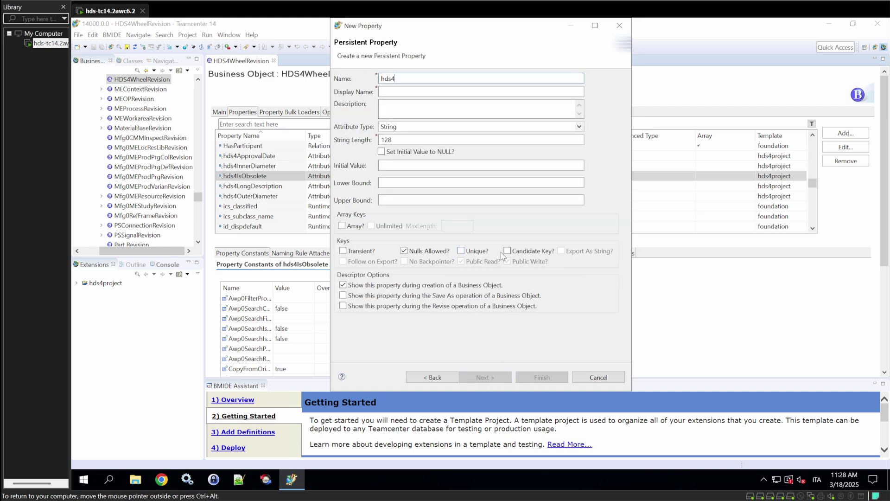
{"action": "type", "text": "Email"}
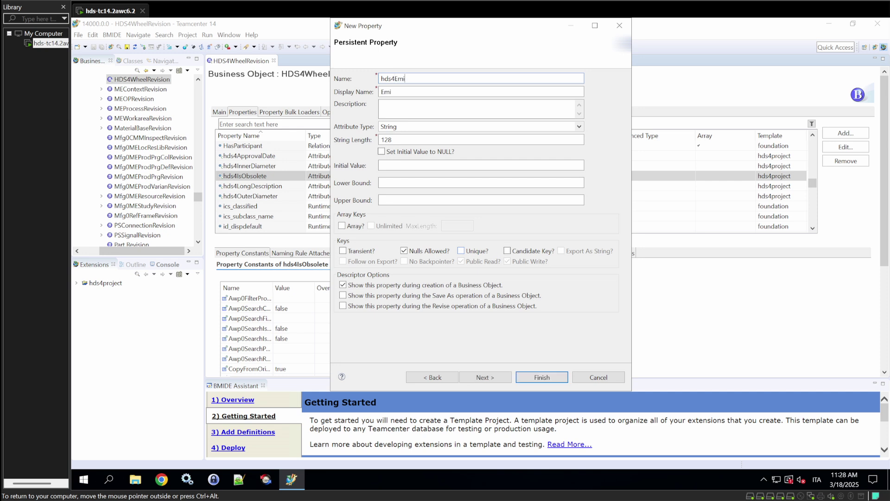
{"action": "type", "text": "List"}
{"action": "key", "text": "Tab"}
{"action": "key", "text": "Tab"}
{"action": "type", "text": "This"}
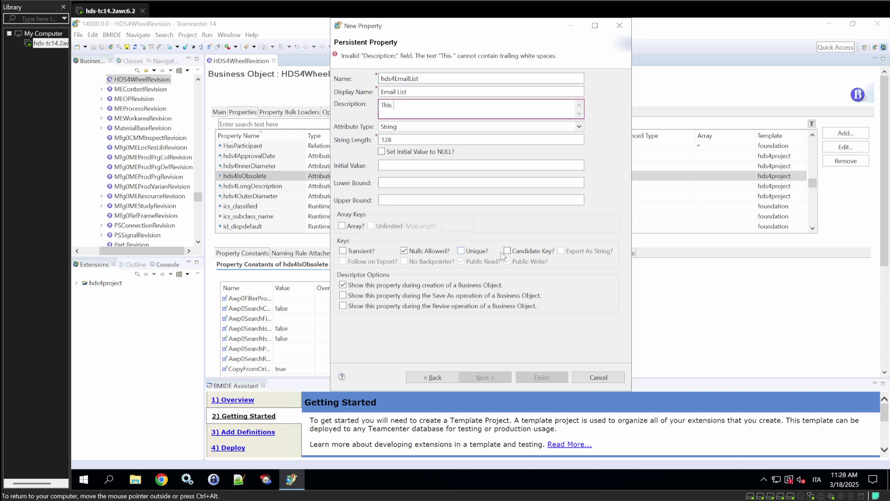
{"action": "type", "text": " is an em"}
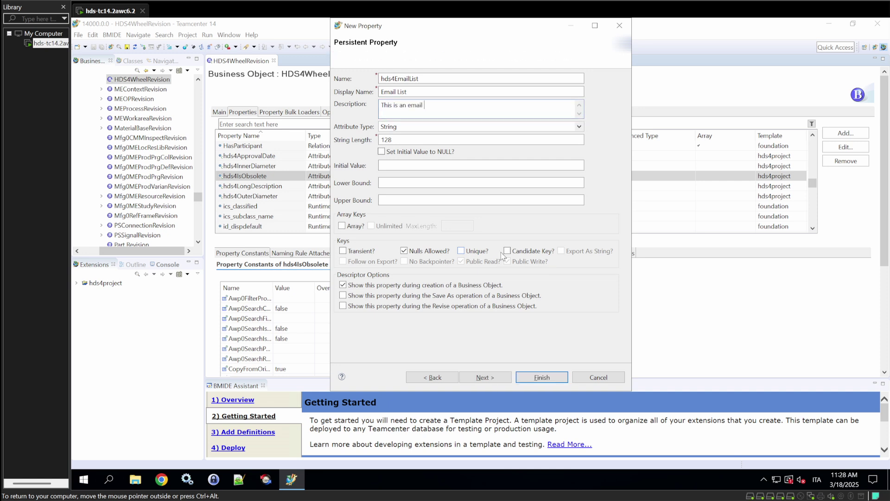
{"action": "type", "text": "ail which is"}
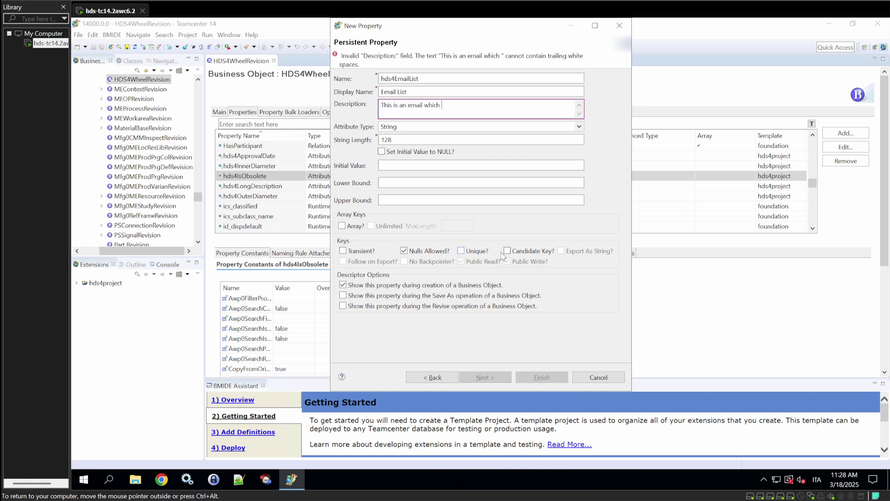
{"action": "key", "text": "BackSpace"}
{"action": "key", "text": "BackSpace"}
{"action": "key", "text": "BackSpace"}
{"action": "type", "text": "users have to be notifi"}
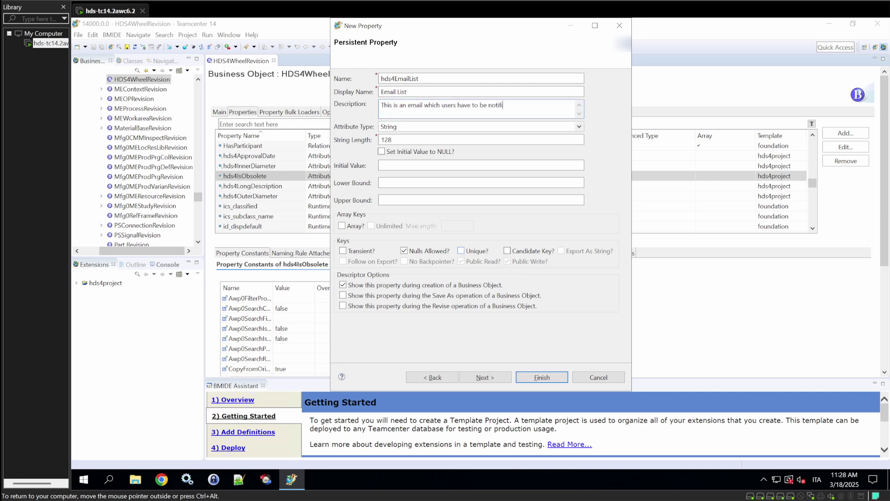
{"action": "type", "text": "cated when "}
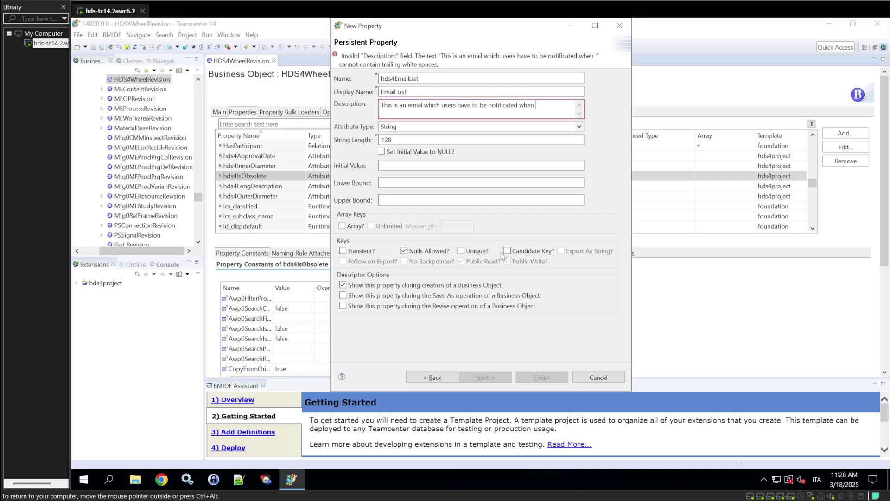
{"action": "type", "text": "there is a cha"}
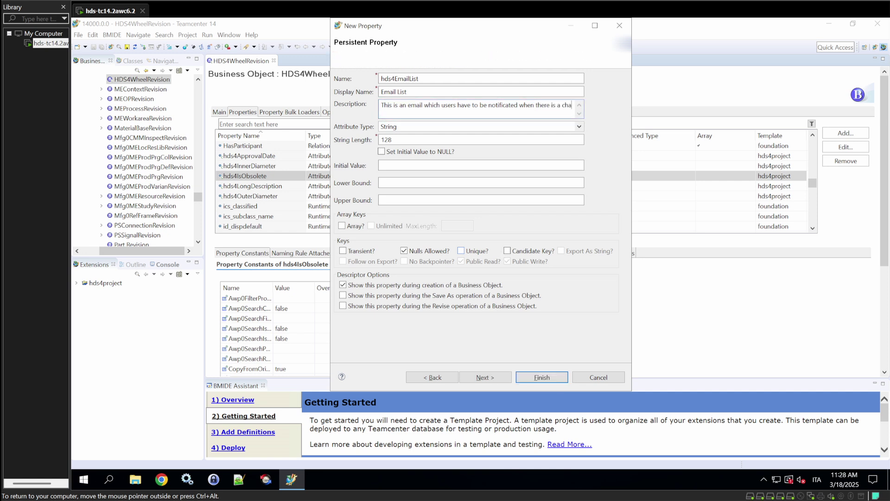
{"action": "type", "text": "nge in the revision"}
Make hds4EmailList an unlimited-length array and create the property.
{"action": "left_click", "coordinate": [343, 226]}
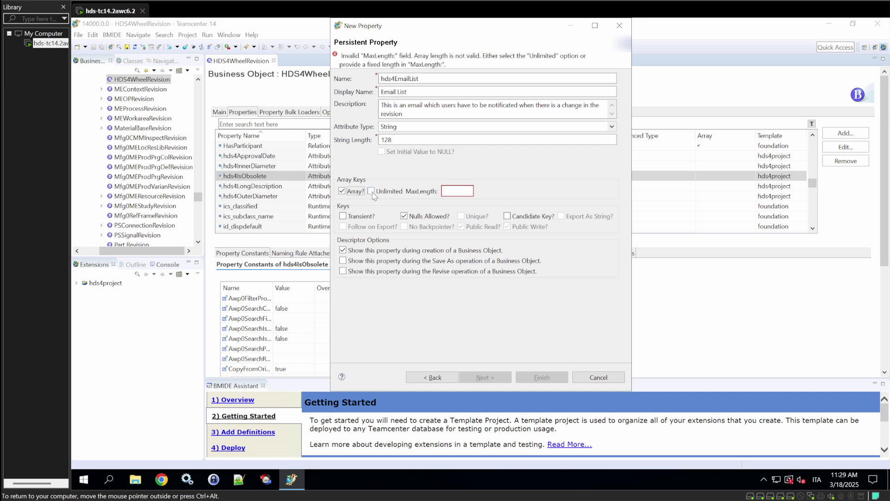
{"action": "left_click", "coordinate": [371, 191]}
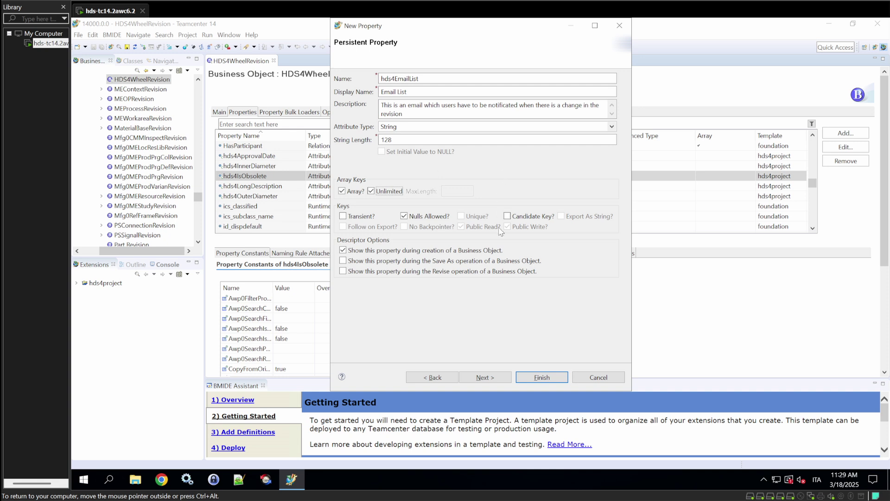
{"action": "left_click", "coordinate": [530, 380]}
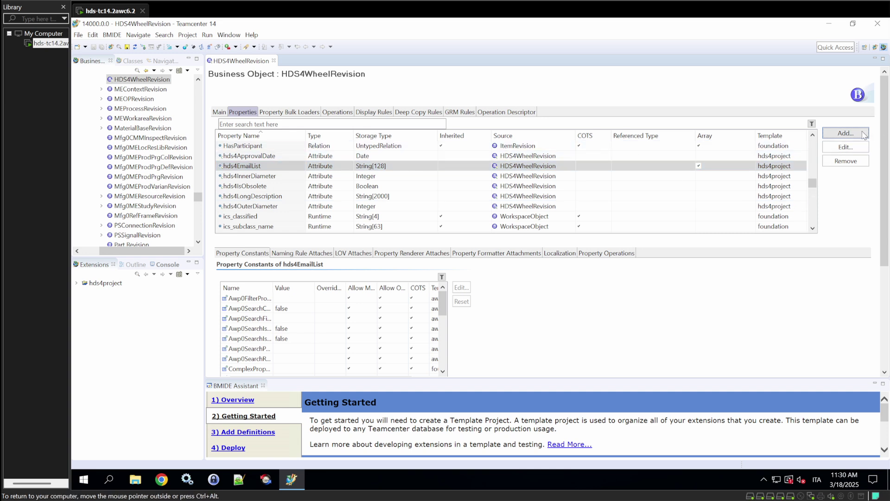
Add persistent String property hds4Color described 'This is the color of the wheel'.
{"action": "left_click", "coordinate": [845, 133]}
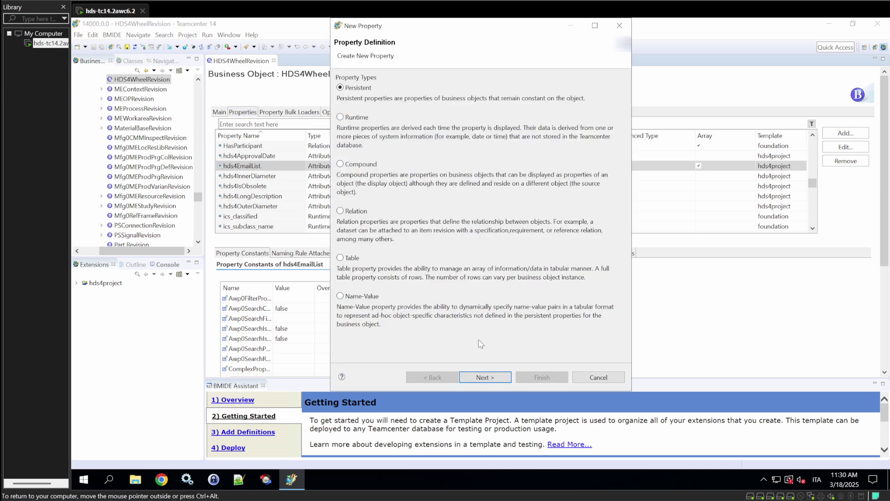
{"action": "left_click", "coordinate": [486, 377]}
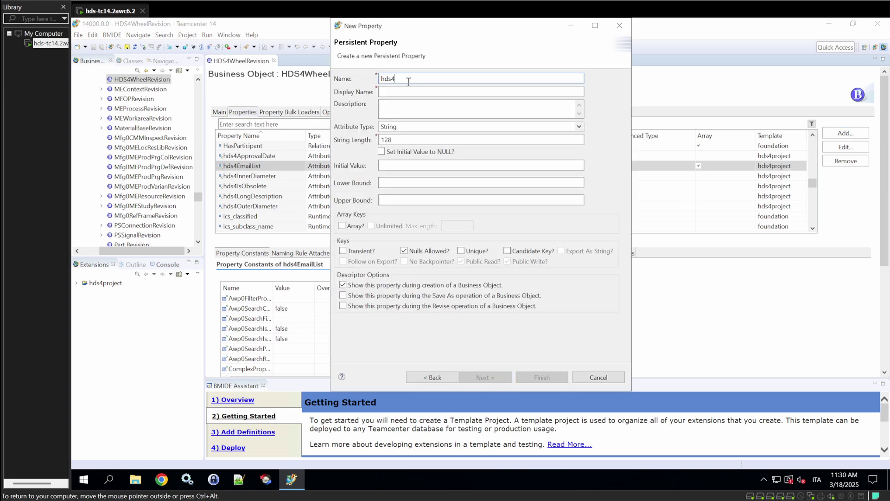
{"action": "type", "text": "Color"}
{"action": "key", "text": "Tab"}
{"action": "key", "text": "Tab"}
{"action": "type", "text": "This i"}
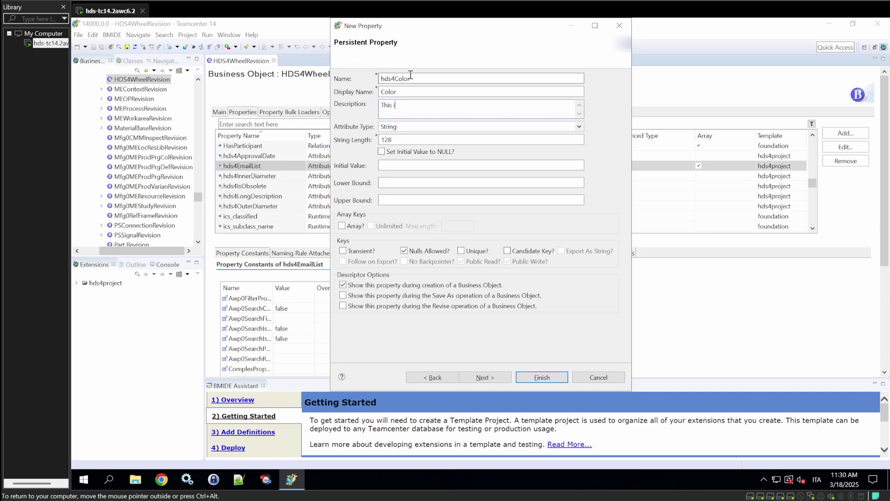
{"action": "type", "text": "s the color of the wheel"}
{"action": "key", "text": "Tab"}
{"action": "key", "text": "BackSpace"}
{"action": "left_click", "coordinate": [542, 377]}
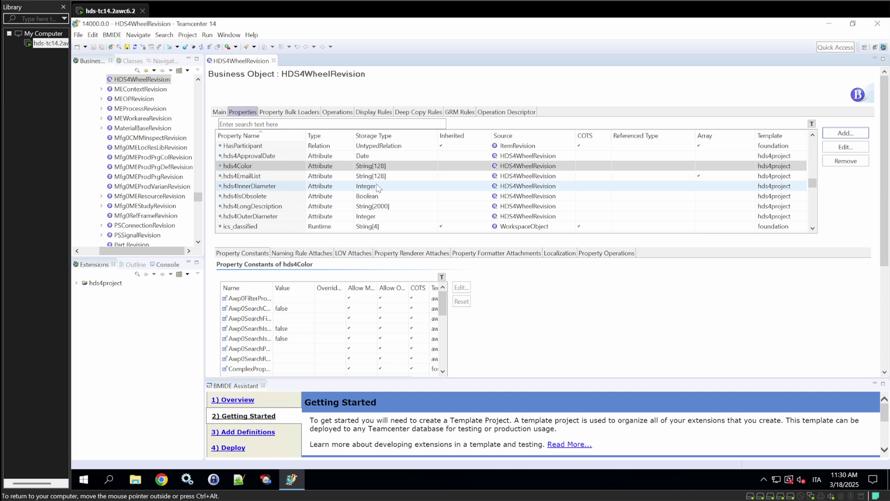
Start a new Classic LOV named HDS4ColorLOV under hds4project's LOV extensions.
{"action": "left_click", "coordinate": [76, 284]}
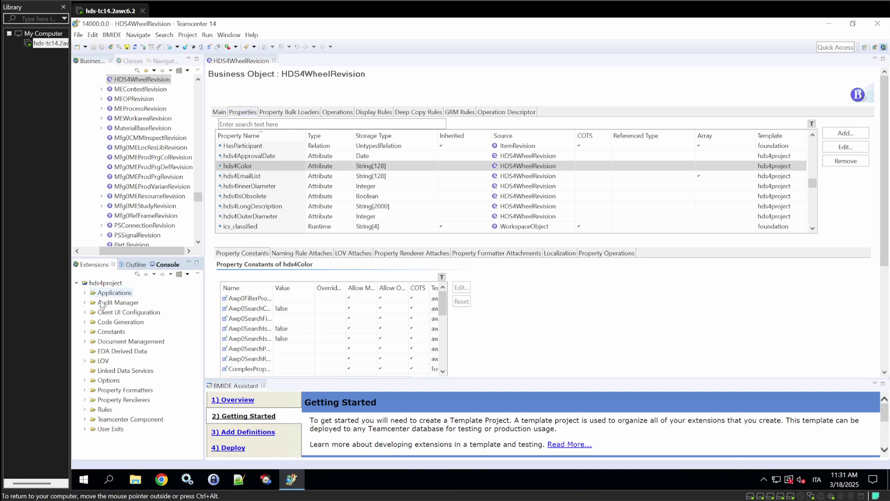
{"action": "left_click", "coordinate": [85, 361]}
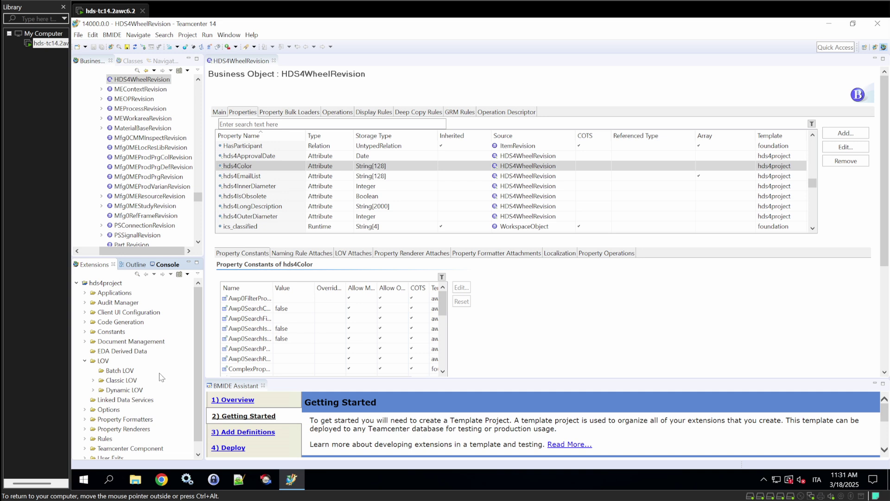
{"action": "right_click", "coordinate": [114, 380]}
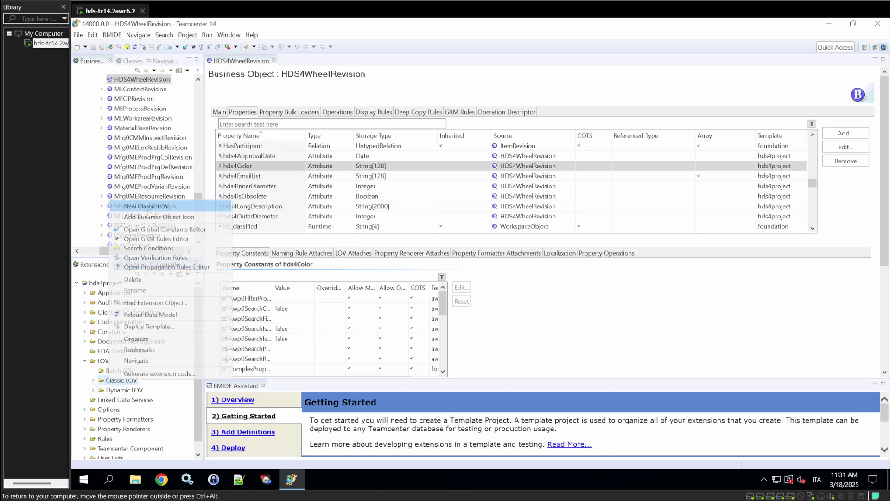
{"action": "left_click", "coordinate": [152, 210]}
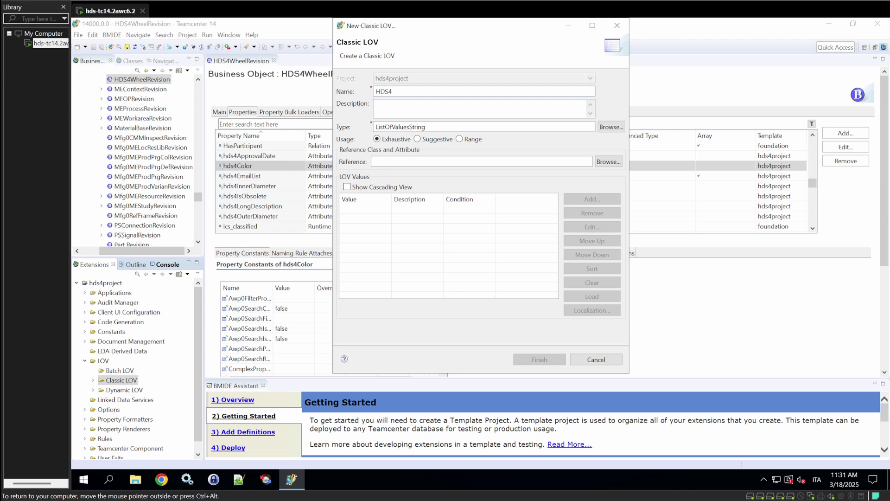
{"action": "type", "text": "ColorLOV"}
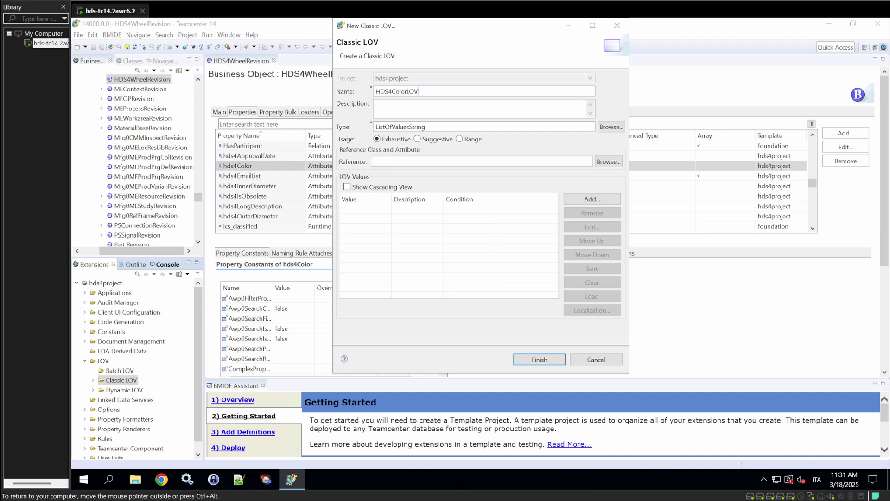
Add the LOV value Y with display name Yellow.
{"action": "left_click", "coordinate": [589, 203]}
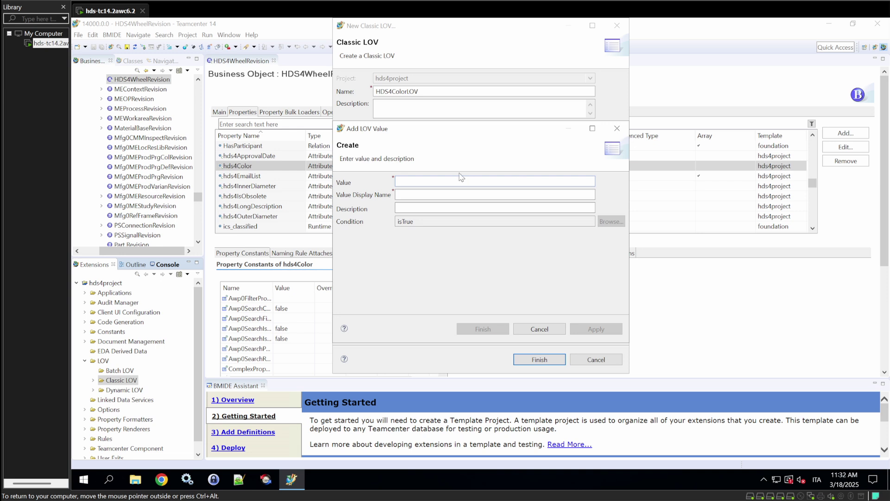
{"action": "type", "text": "Y"}
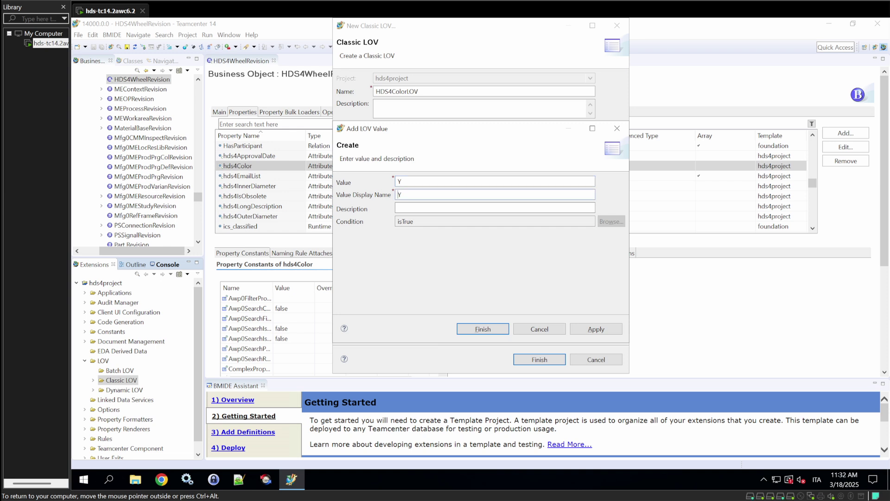
{"action": "left_click", "coordinate": [399, 208]}
{"action": "left_click", "coordinate": [452, 194]}
{"action": "type", "text": "ellow"}
{"action": "left_click", "coordinate": [490, 330]}
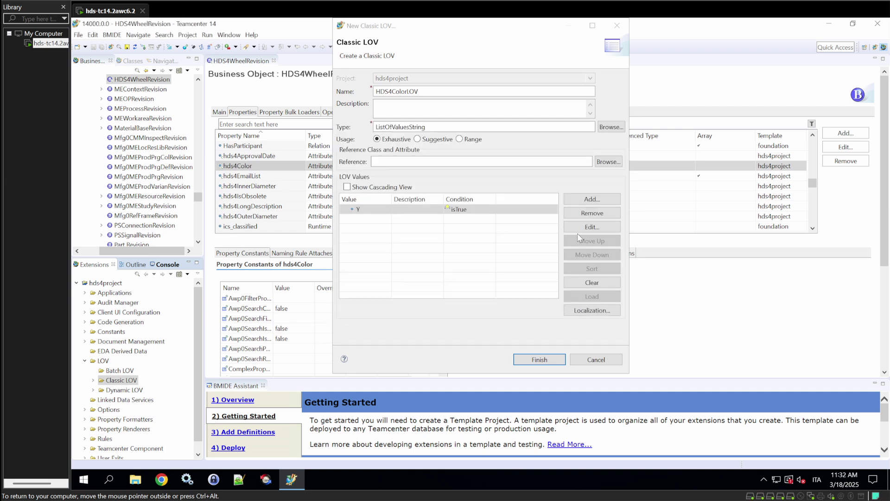
Add values R/Red and G/Green, then finish creating HDS4ColorLOV.
{"action": "left_click", "coordinate": [605, 200]}
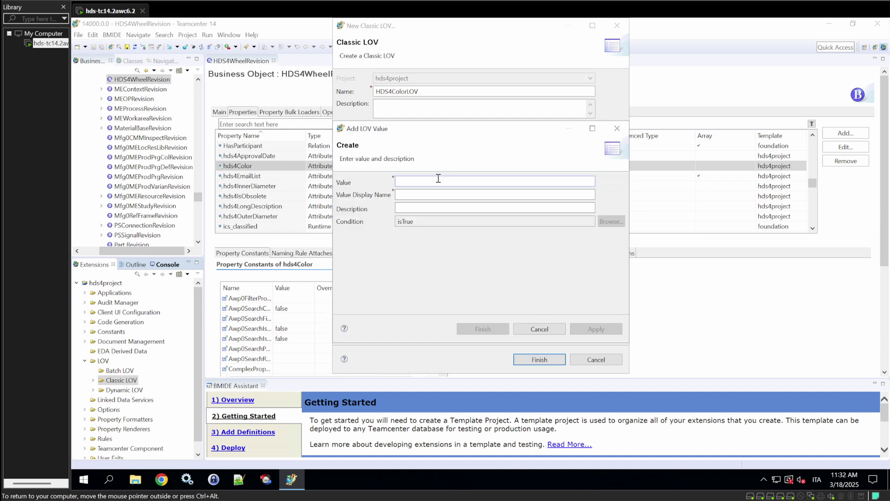
{"action": "type", "text": "R"}
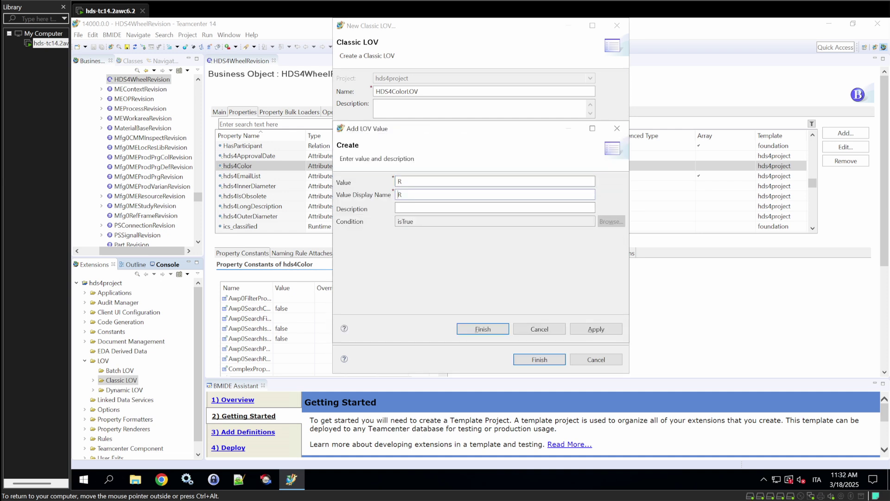
{"action": "type", "text": "ed"}
{"action": "left_click", "coordinate": [404, 206]}
{"action": "left_click", "coordinate": [482, 329]}
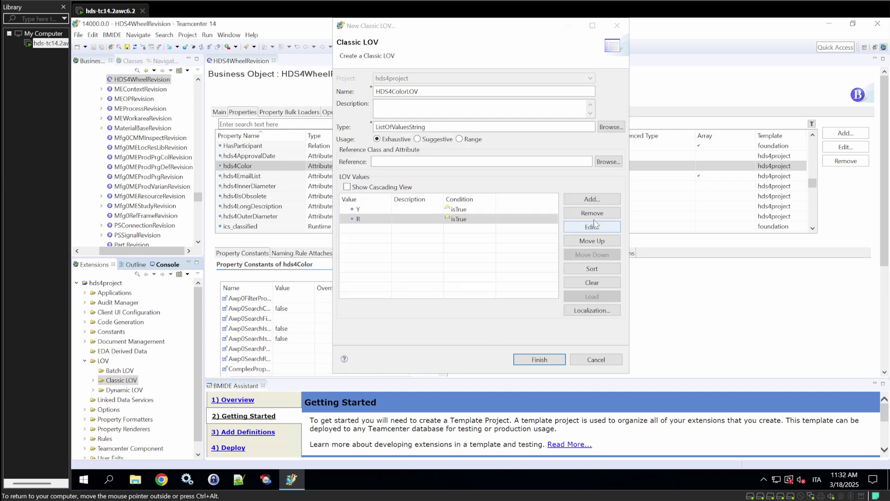
{"action": "left_click", "coordinate": [584, 199]}
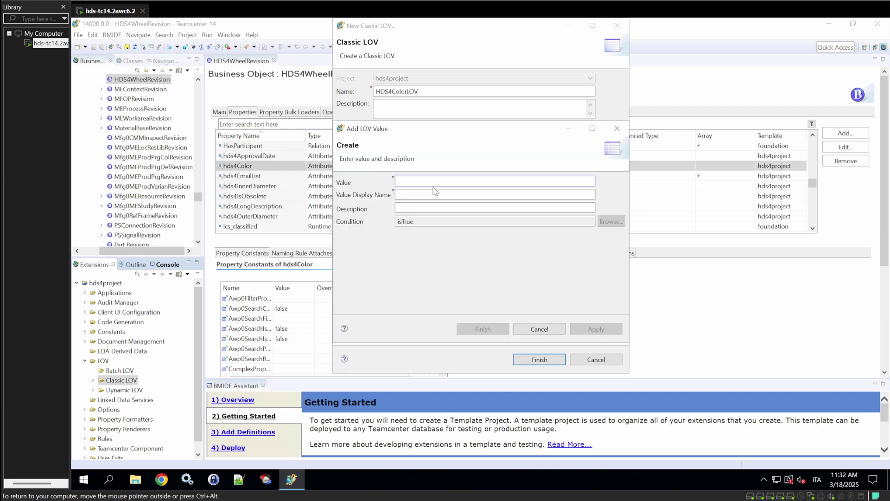
{"action": "type", "text": "G"}
{"action": "left_click", "coordinate": [421, 193]}
{"action": "type", "text": "Green"}
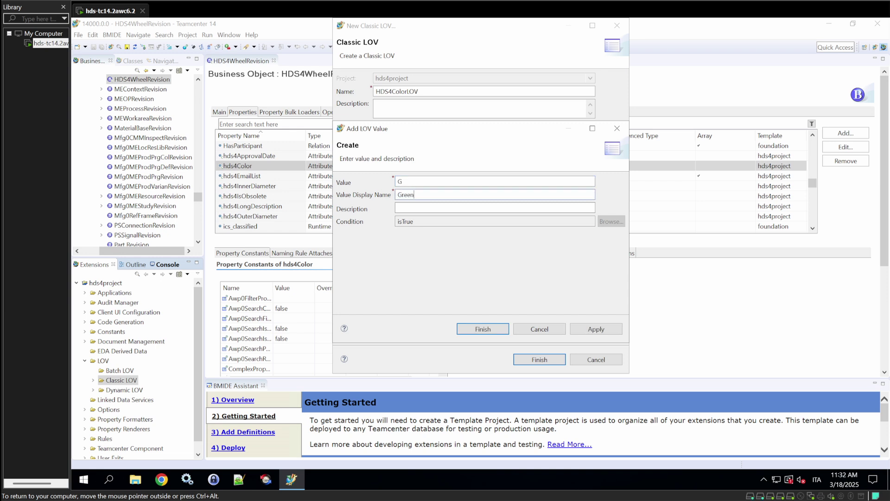
{"action": "left_click", "coordinate": [472, 329]}
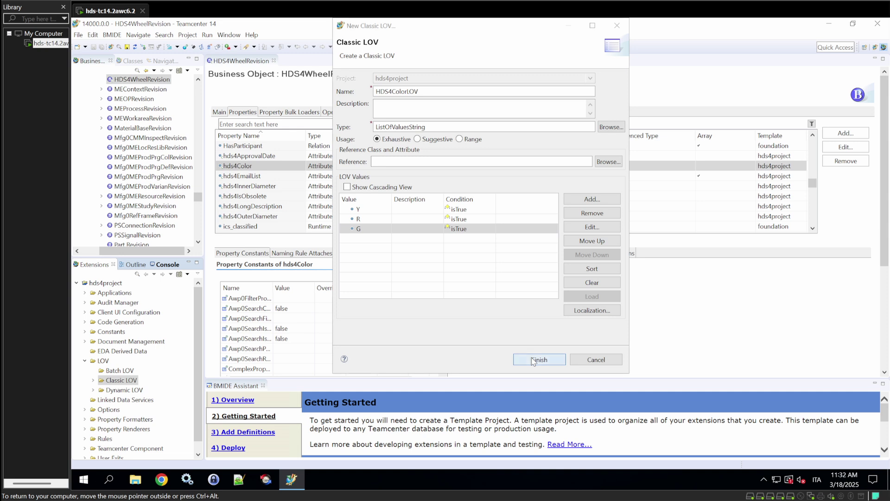
{"action": "left_click", "coordinate": [533, 360]}
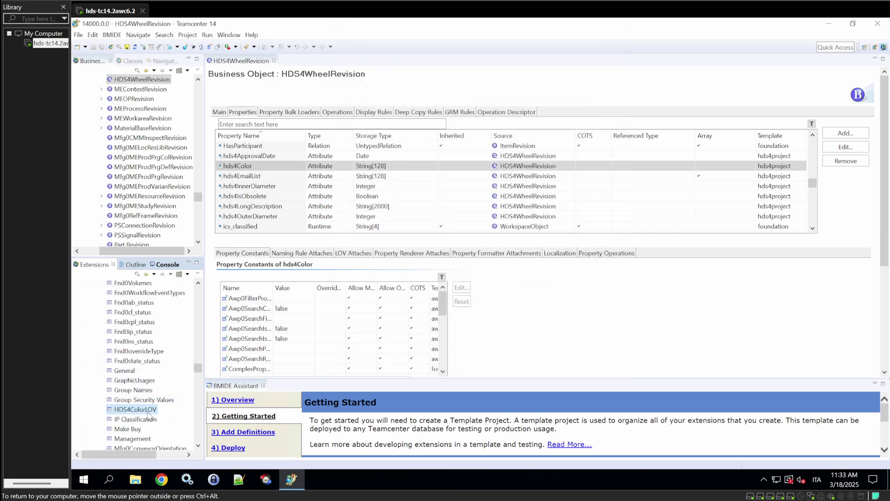
Attach HDS4ColorLOV to HDS4WheelRevision's hds4Color property with condition isTrue.
{"action": "left_click", "coordinate": [291, 166]}
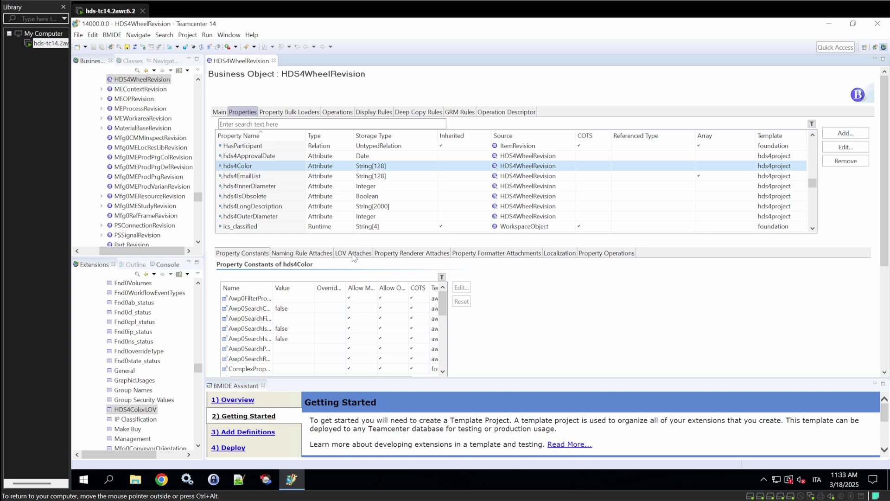
{"action": "left_click", "coordinate": [354, 254]}
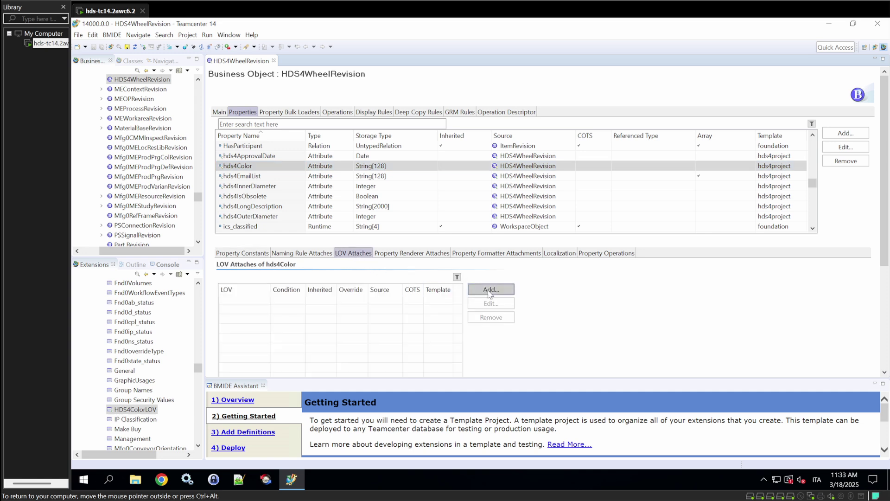
{"action": "left_click", "coordinate": [490, 291]}
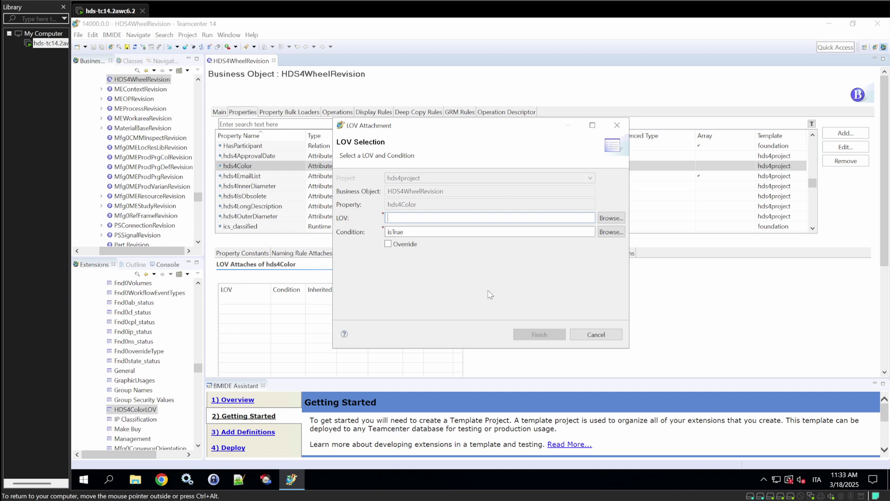
{"action": "left_click", "coordinate": [608, 218]}
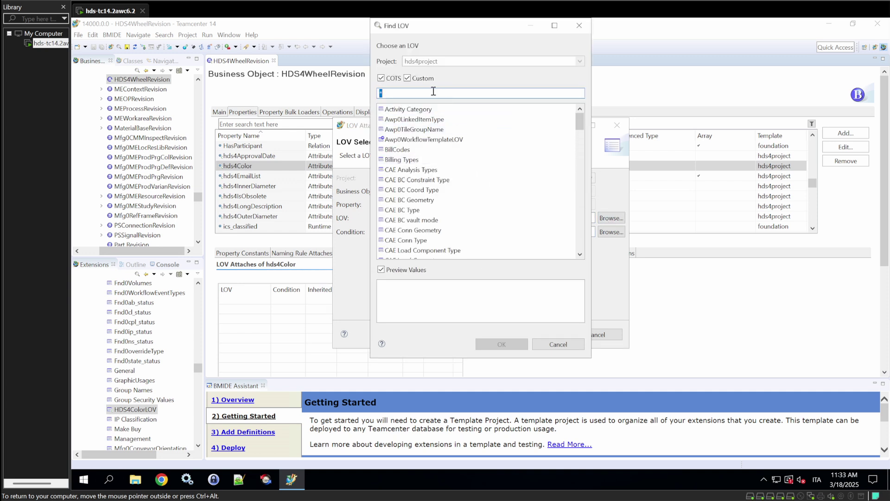
{"action": "key", "text": "BackSpace"}
{"action": "type", "text": "HDS"}
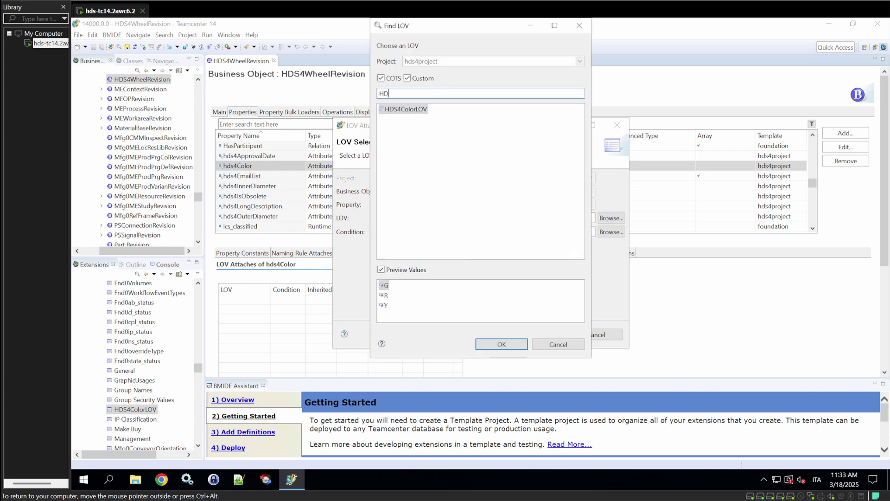
{"action": "left_click", "coordinate": [407, 111]}
{"action": "left_click", "coordinate": [502, 344]}
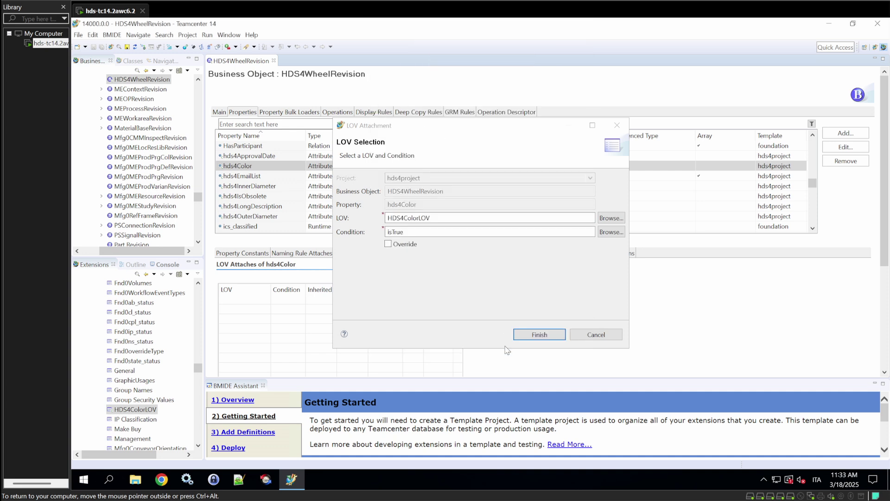
{"action": "left_click", "coordinate": [532, 339]}
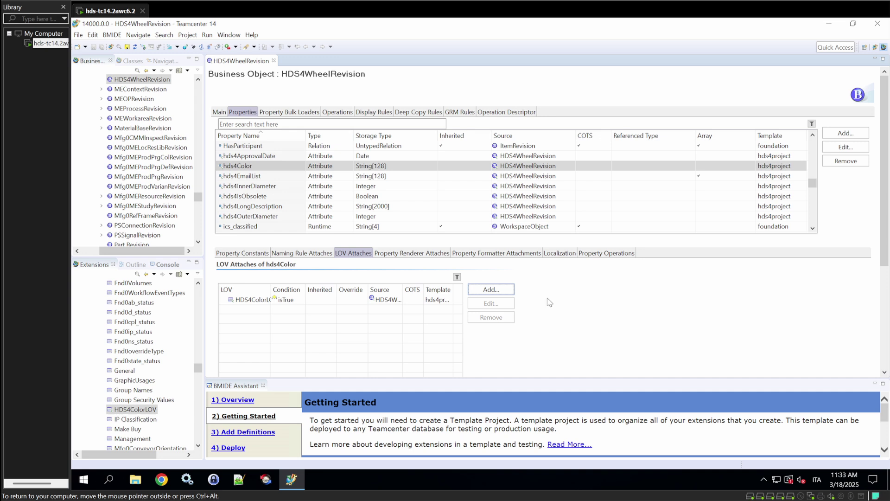
{"action": "left_click", "coordinate": [264, 169]}
Open HDS4Wheel, filter its properties for item_id, and show item_id's Naming Rule Attaches tab.
{"action": "scroll", "coordinate": [153, 106], "scroll_direction": "up", "scroll_amount": 3}
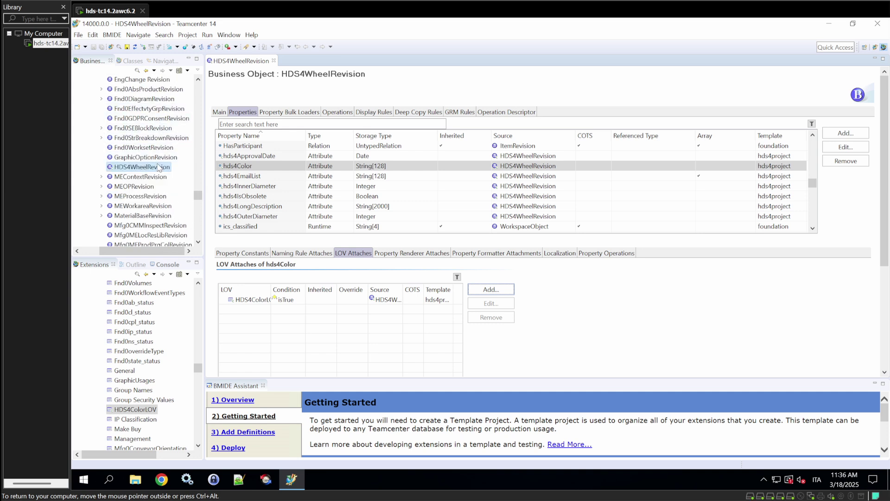
{"action": "scroll", "coordinate": [155, 162], "scroll_direction": "up", "scroll_amount": 2}
{"action": "double_click", "coordinate": [131, 137]}
{"action": "left_click", "coordinate": [249, 112]}
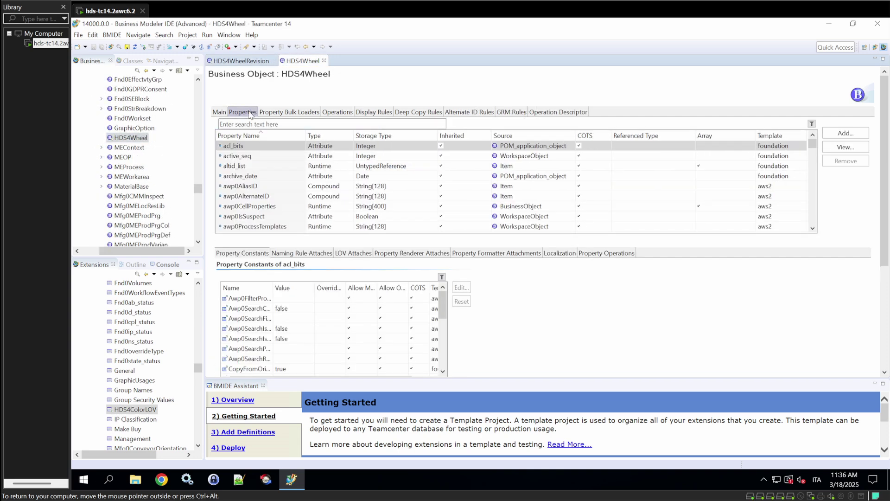
{"action": "left_click", "coordinate": [275, 123]}
{"action": "type", "text": "it"}
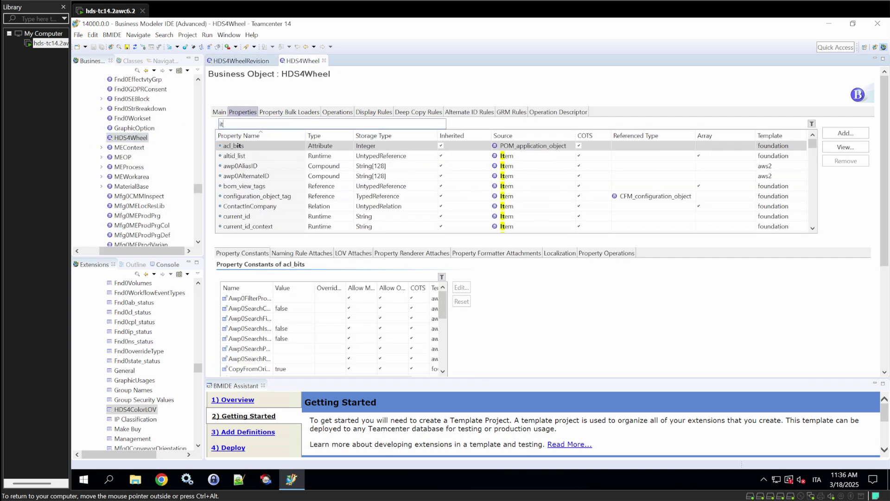
{"action": "type", "text": "em_id"}
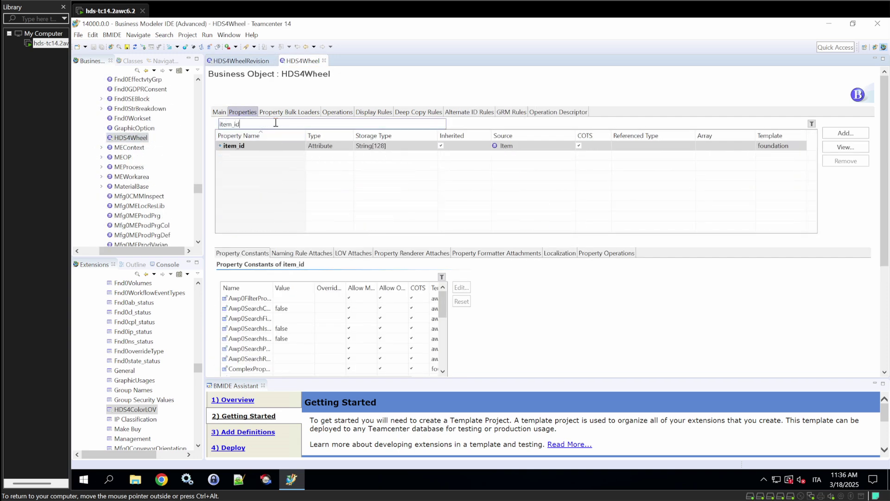
{"action": "double_click", "coordinate": [290, 147]}
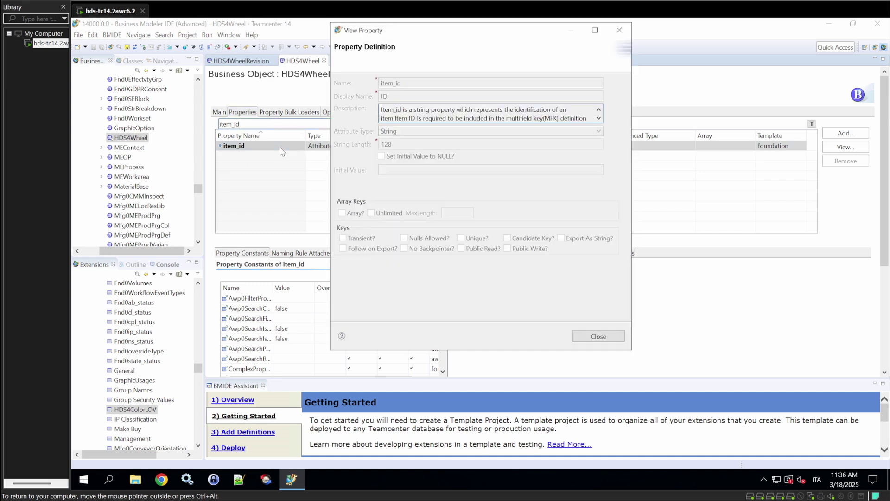
{"action": "left_click", "coordinate": [619, 32]}
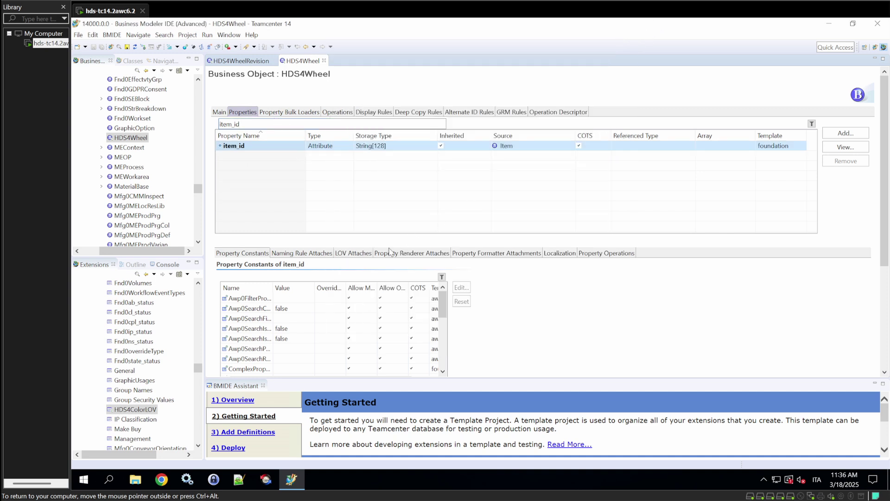
{"action": "left_click", "coordinate": [304, 254]}
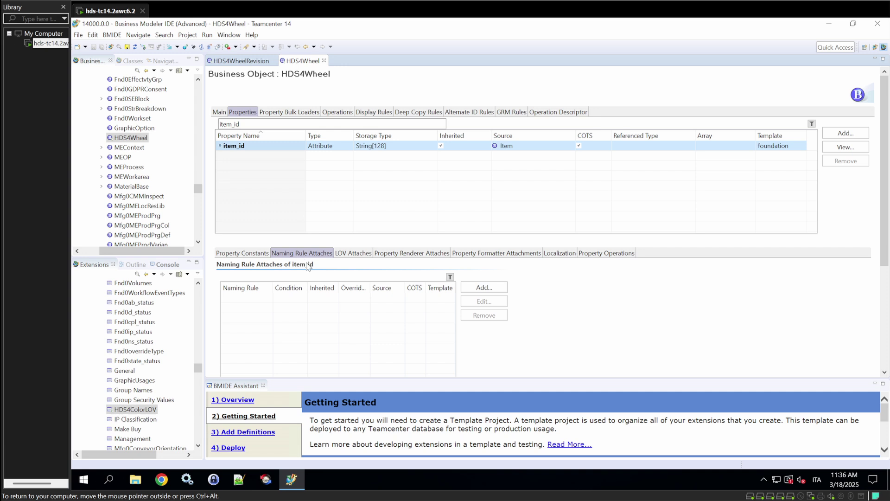
Under Extensions > Rules > Naming Rules, start a new naming rule named HDS4WheelId.
{"action": "scroll", "coordinate": [157, 336], "scroll_direction": "up", "scroll_amount": 10}
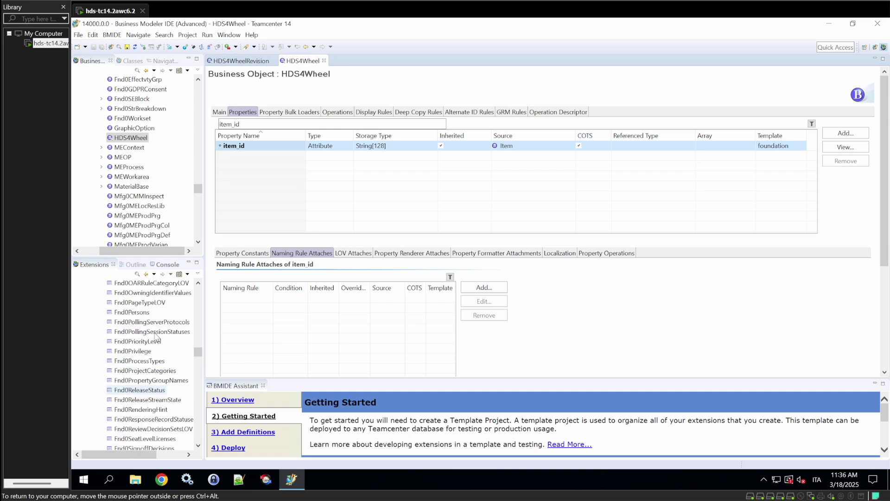
{"action": "scroll", "coordinate": [157, 336], "scroll_direction": "up", "scroll_amount": 10}
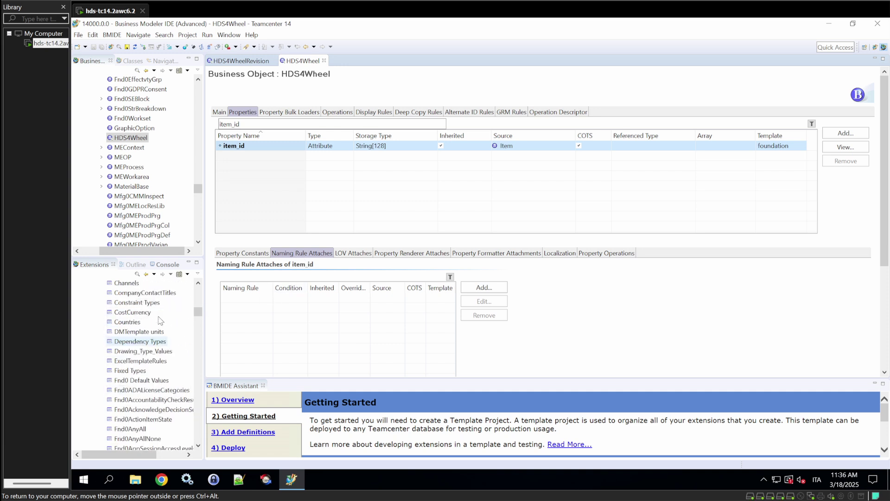
{"action": "scroll", "coordinate": [158, 325], "scroll_direction": "up", "scroll_amount": 5}
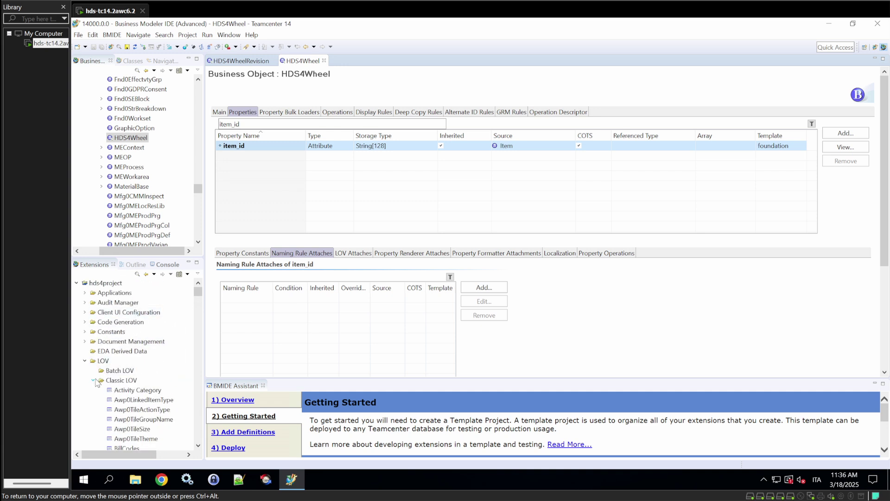
{"action": "left_click", "coordinate": [94, 381]}
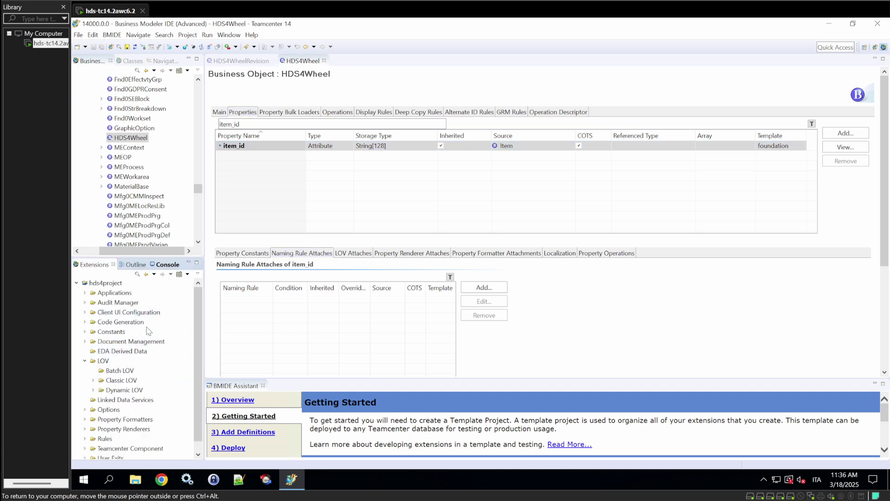
{"action": "scroll", "coordinate": [137, 346], "scroll_direction": "down", "scroll_amount": 1}
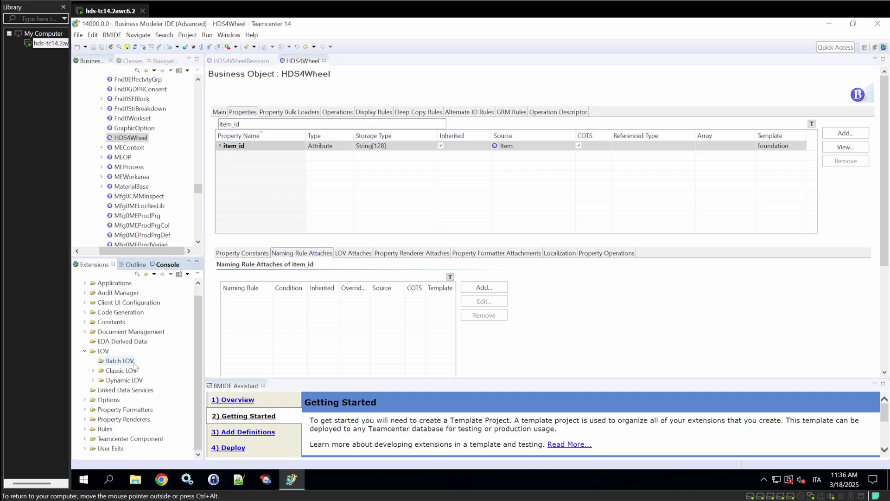
{"action": "left_click", "coordinate": [84, 429]}
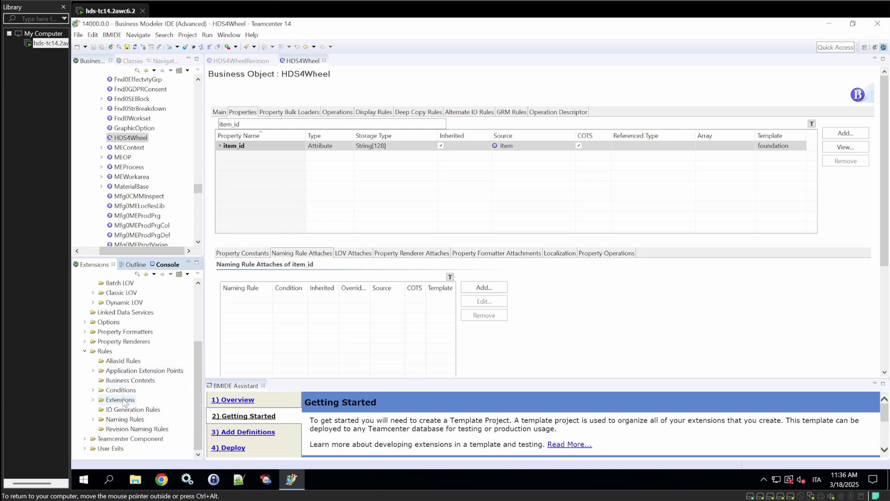
{"action": "left_click", "coordinate": [93, 419]}
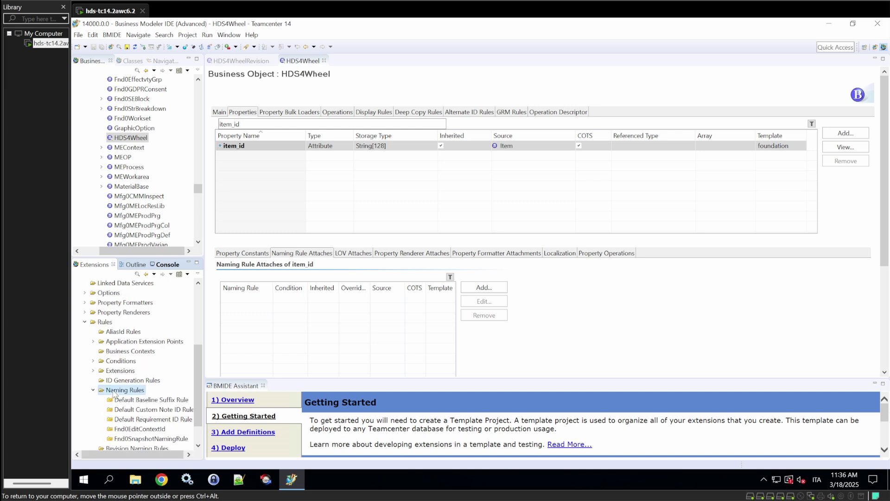
{"action": "right_click", "coordinate": [114, 390]}
{"action": "left_click", "coordinate": [154, 217]}
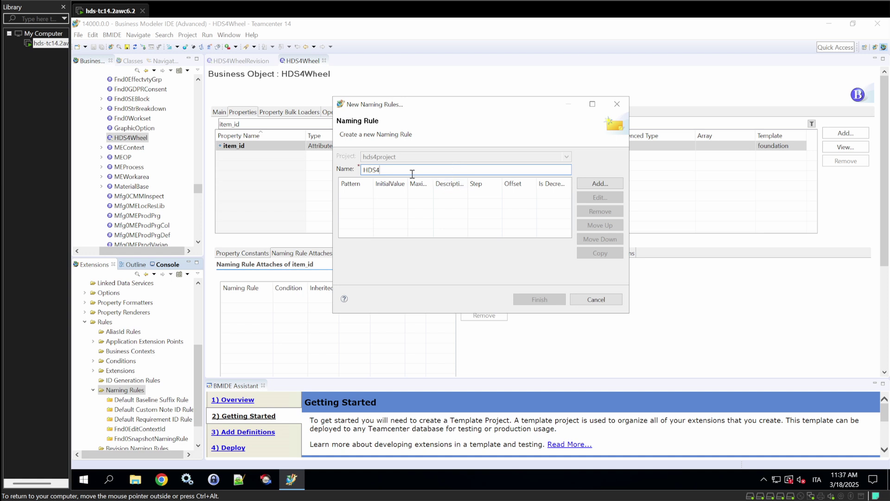
{"action": "type", "text": "WheelId"}
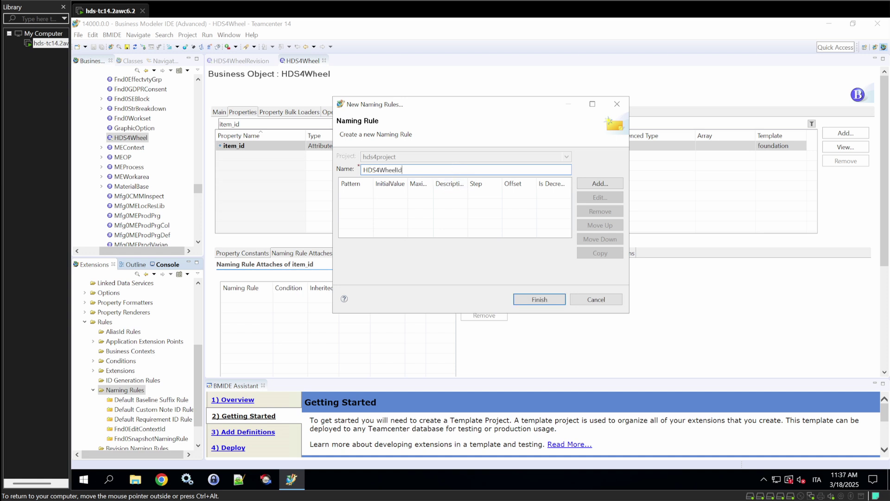
Add a pattern to HDS4WheelId and open the 'Defining naming rule patterns' help topic.
{"action": "left_click", "coordinate": [590, 186]}
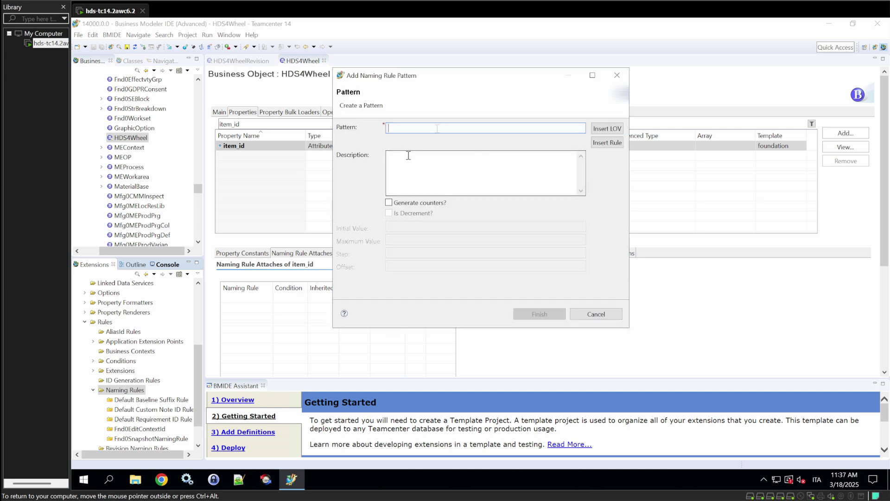
{"action": "left_click", "coordinate": [345, 314]}
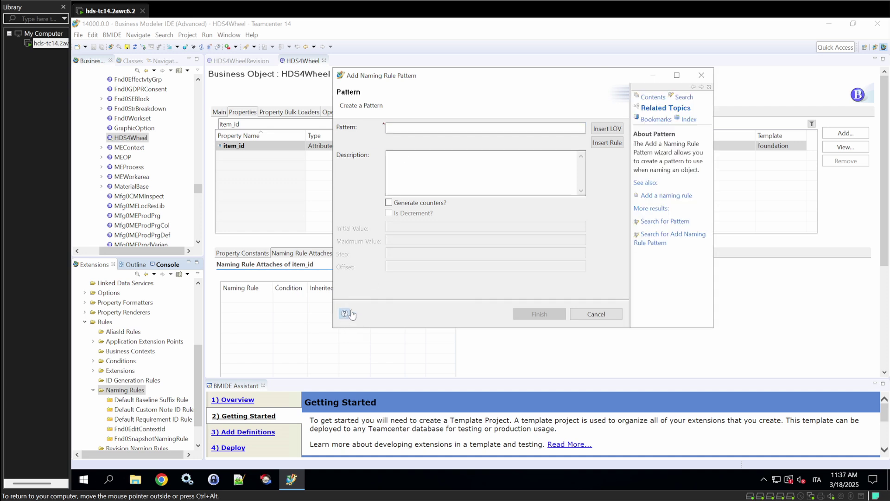
{"action": "left_click", "coordinate": [665, 221]}
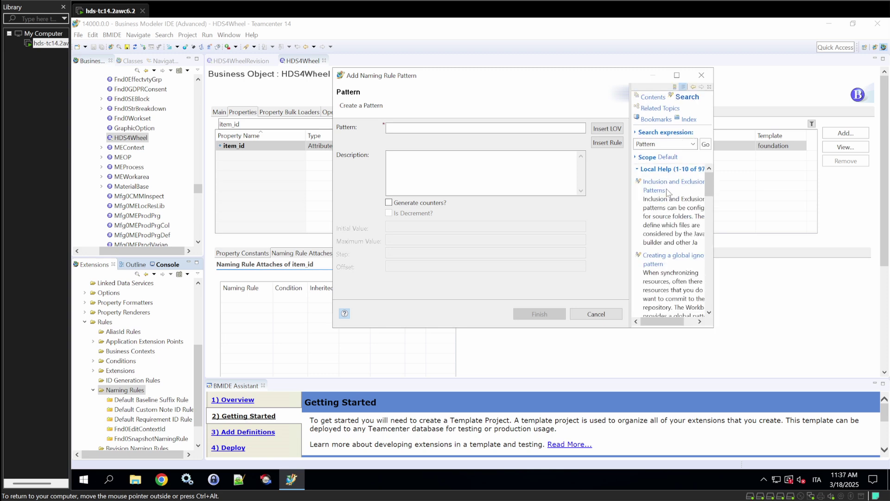
{"action": "left_click_drag", "start_coordinate": [714, 152], "coordinate": [868, 153]}
{"action": "scroll", "coordinate": [754, 201], "scroll_direction": "down", "scroll_amount": 1}
{"action": "scroll", "coordinate": [754, 201], "scroll_direction": "down", "scroll_amount": 1}
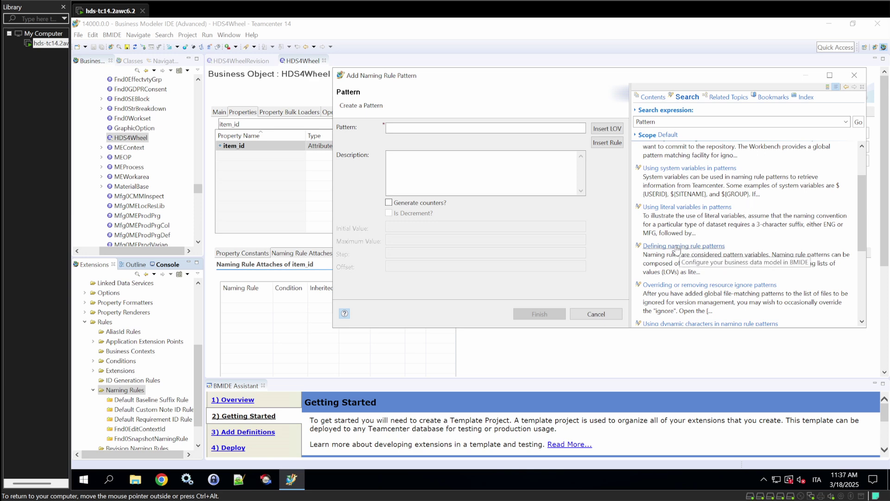
{"action": "left_click", "coordinate": [677, 248]}
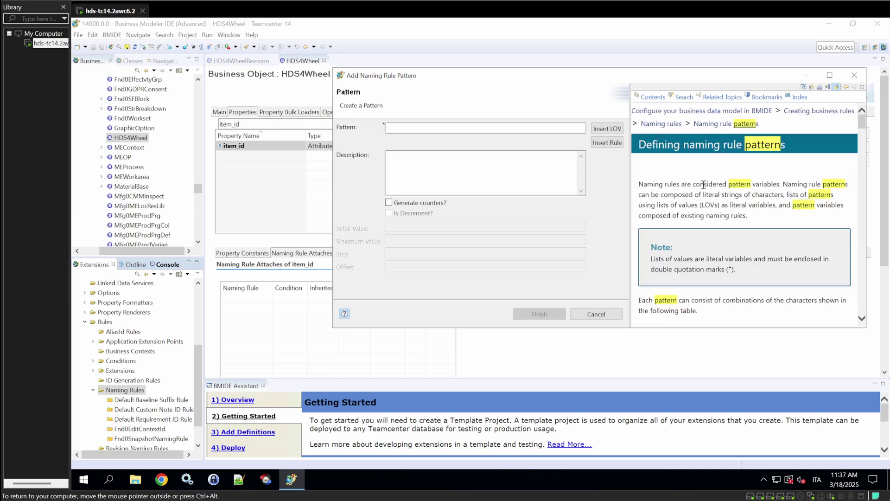
{"action": "scroll", "coordinate": [705, 185], "scroll_direction": "down", "scroll_amount": 2}
{"action": "scroll", "coordinate": [715, 181], "scroll_direction": "up", "scroll_amount": 1}
Read the help table of pattern characters such as &, X, N and @.
{"action": "left_click_drag", "start_coordinate": [332, 139], "coordinate": [140, 137]}
{"action": "scroll", "coordinate": [599, 143], "scroll_direction": "down", "scroll_amount": 2}
{"action": "scroll", "coordinate": [599, 143], "scroll_direction": "up", "scroll_amount": 2}
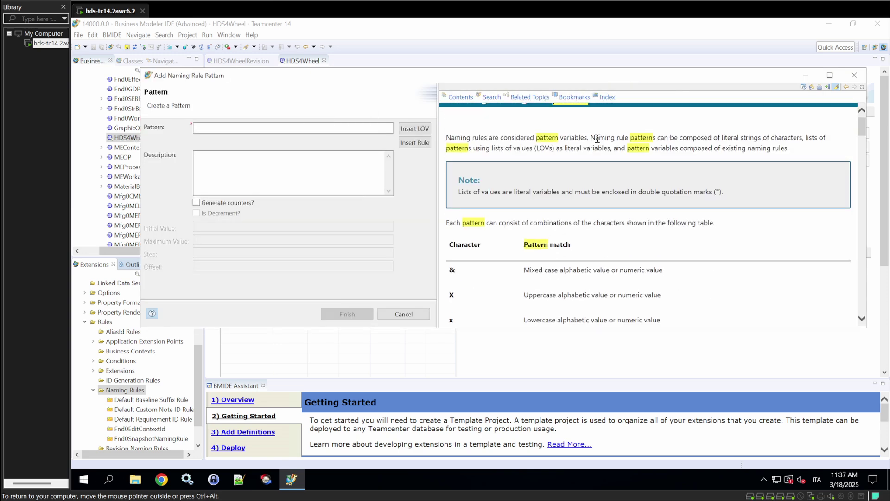
{"action": "scroll", "coordinate": [599, 143], "scroll_direction": "down", "scroll_amount": 1}
{"action": "scroll", "coordinate": [601, 143], "scroll_direction": "down", "scroll_amount": 1}
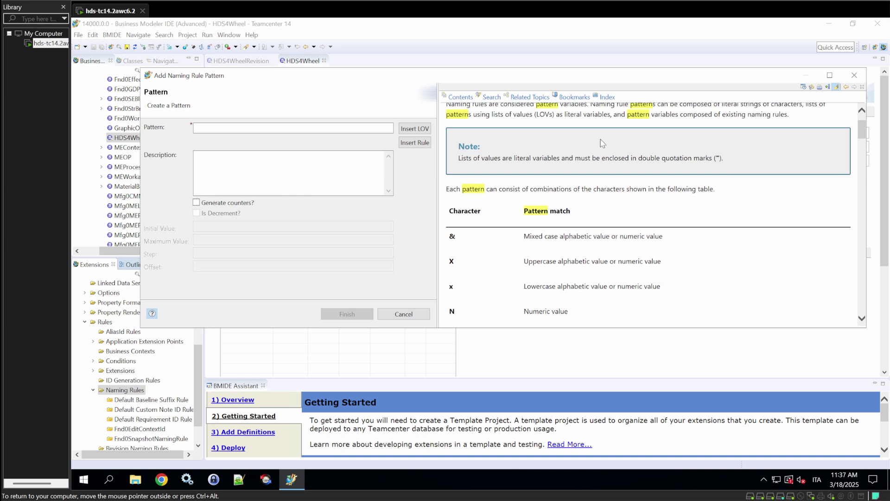
{"action": "scroll", "coordinate": [600, 139], "scroll_direction": "down", "scroll_amount": 1}
{"action": "double_click", "coordinate": [450, 205]}
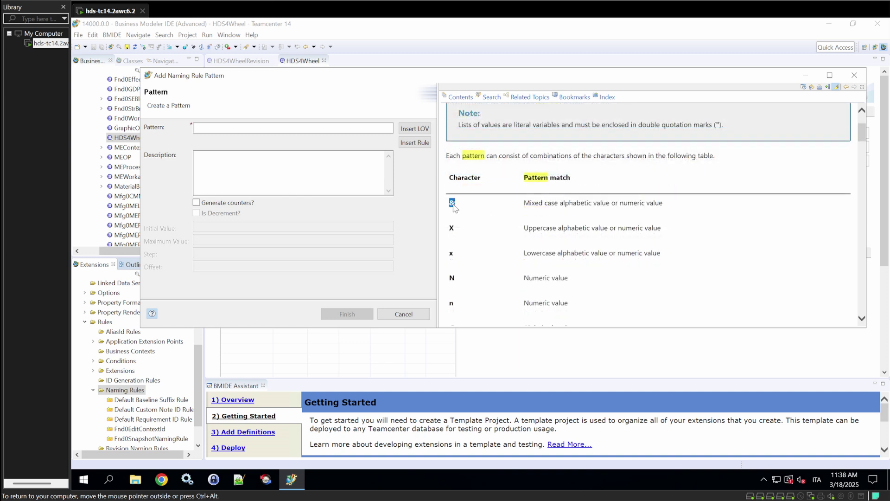
{"action": "left_click", "coordinate": [453, 206]}
{"action": "scroll", "coordinate": [605, 232], "scroll_direction": "down", "scroll_amount": 1}
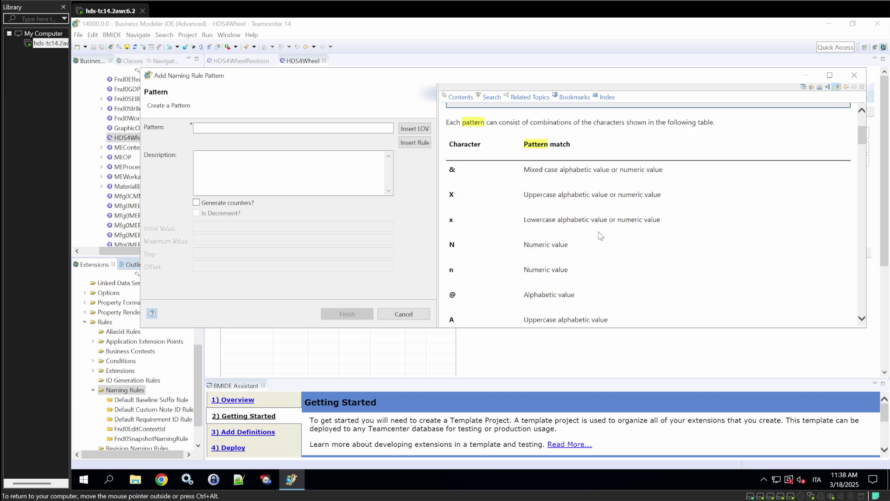
{"action": "double_click", "coordinate": [452, 245]}
{"action": "scroll", "coordinate": [538, 248], "scroll_direction": "down", "scroll_amount": 1}
{"action": "scroll", "coordinate": [539, 249], "scroll_direction": "down", "scroll_amount": 8}
{"action": "scroll", "coordinate": [575, 205], "scroll_direction": "up", "scroll_amount": 7}
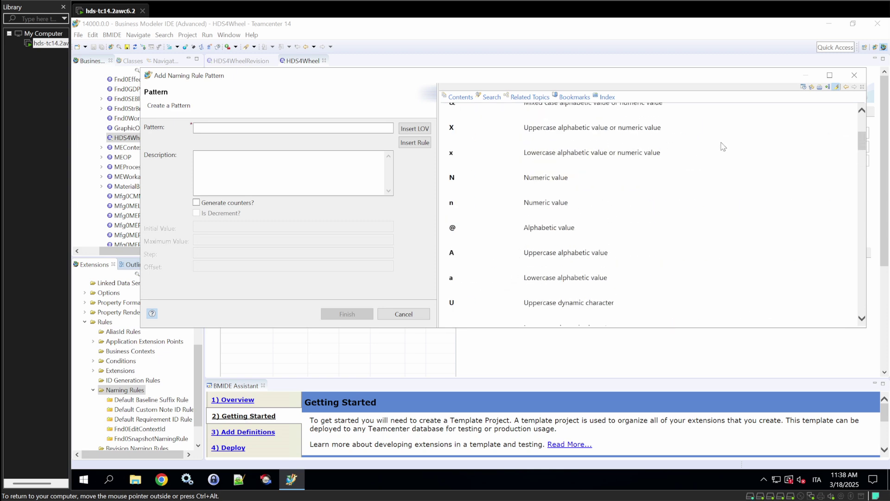
{"action": "left_click_drag", "start_coordinate": [866, 165], "coordinate": [619, 166]}
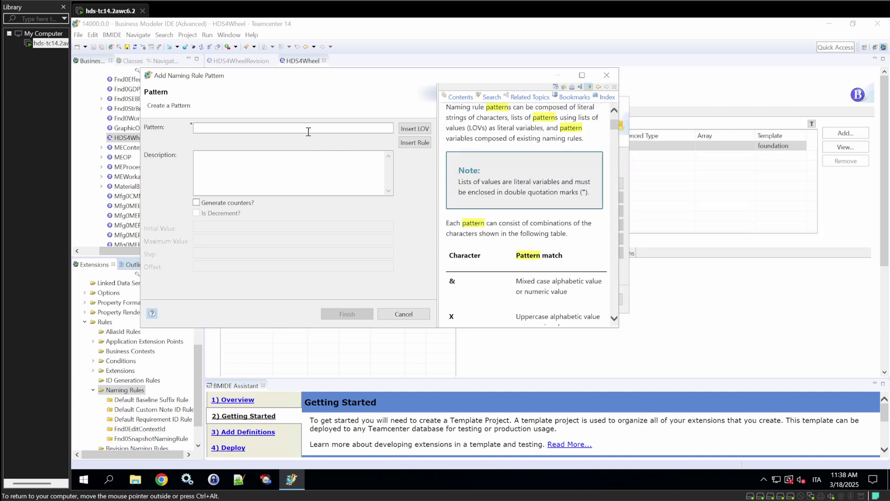
Enter pattern "WHE"NNNNNN with generated counters from WHE000001 to WHE999999.
{"action": "left_click", "coordinate": [268, 124]}
{"action": "type", "text": "W"}
{"action": "key", "text": "BackSpace"}
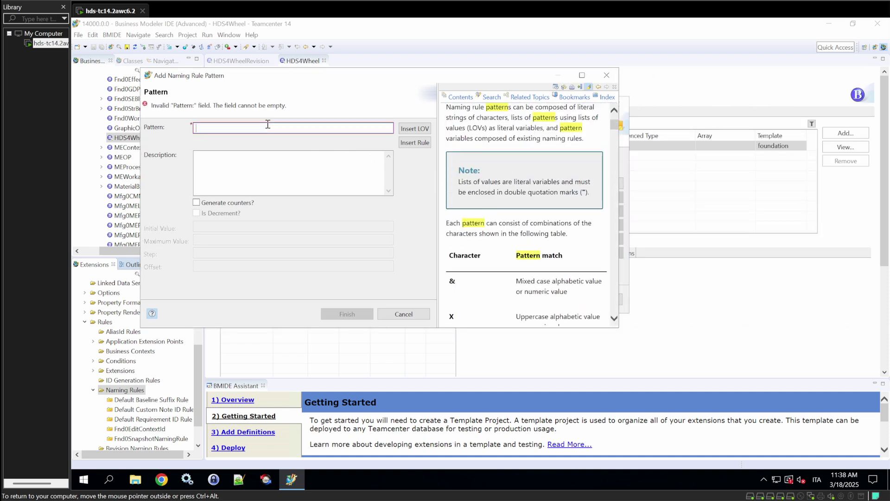
{"action": "type", "text": "\""}
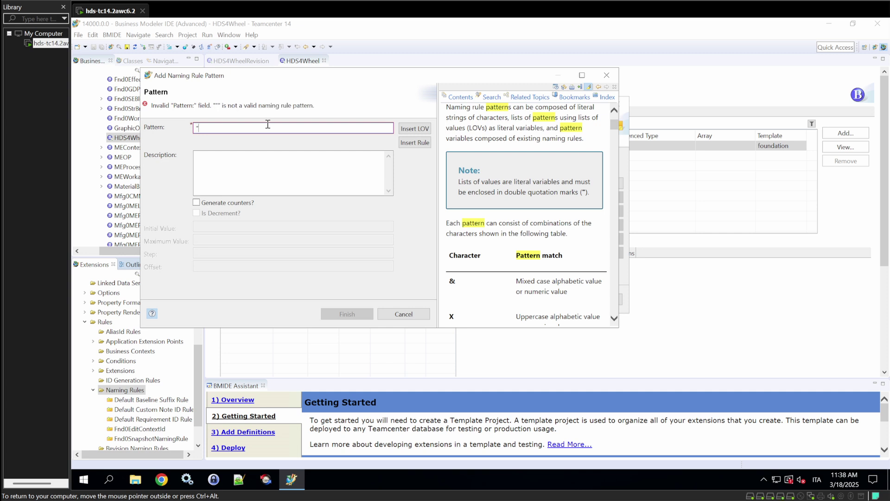
{"action": "type", "text": "WHE\""}
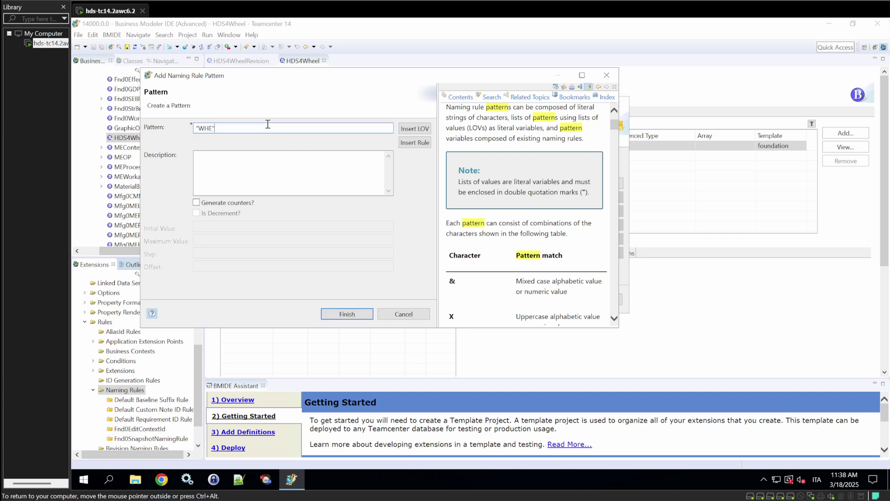
{"action": "type", "text": "NNNNNN"}
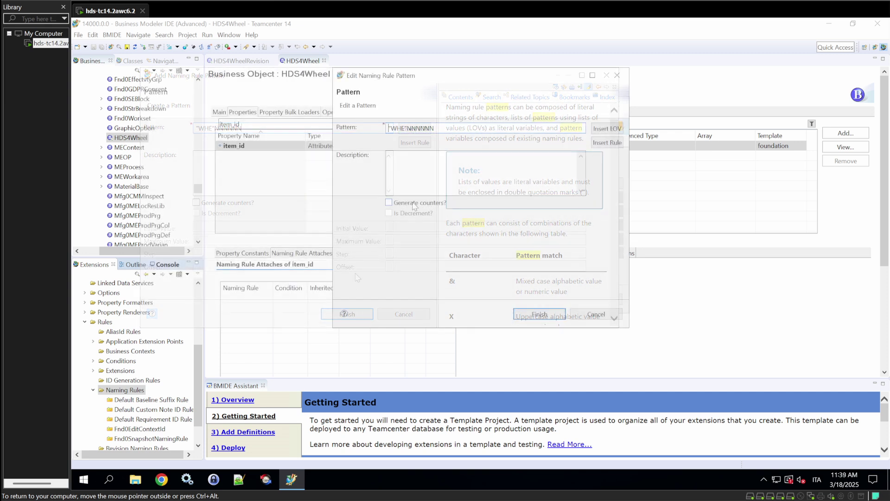
{"action": "left_click", "coordinate": [414, 202]}
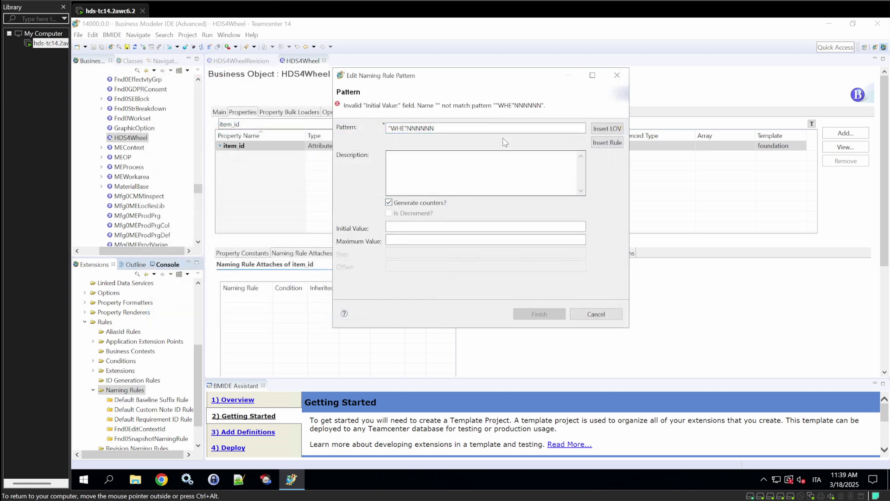
{"action": "left_click", "coordinate": [478, 228]}
{"action": "type", "text": "WH"}
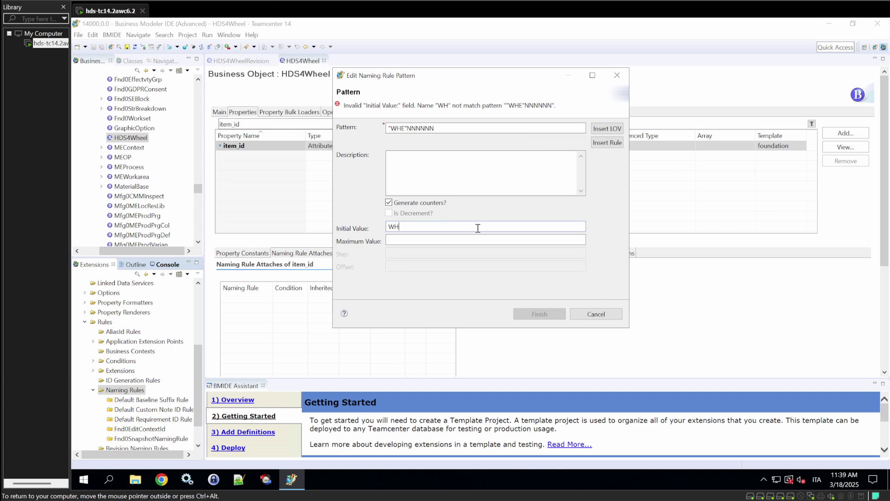
{"action": "type", "text": "E00"}
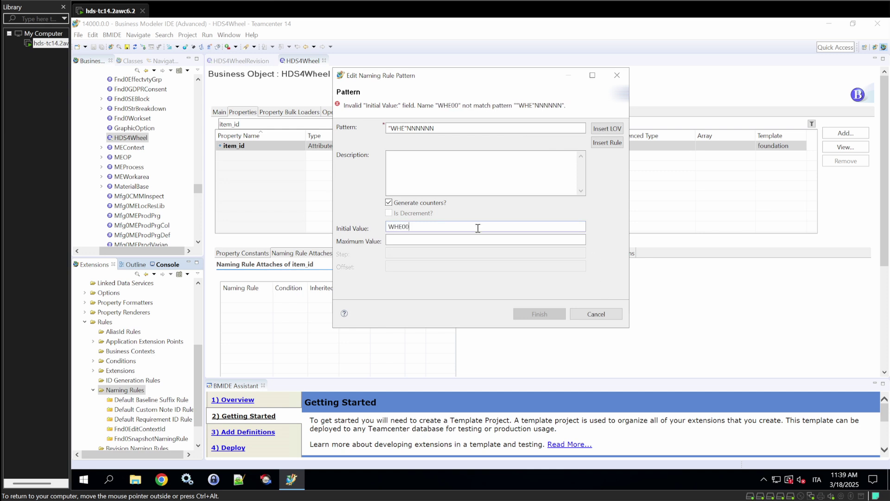
{"action": "type", "text": "000"}
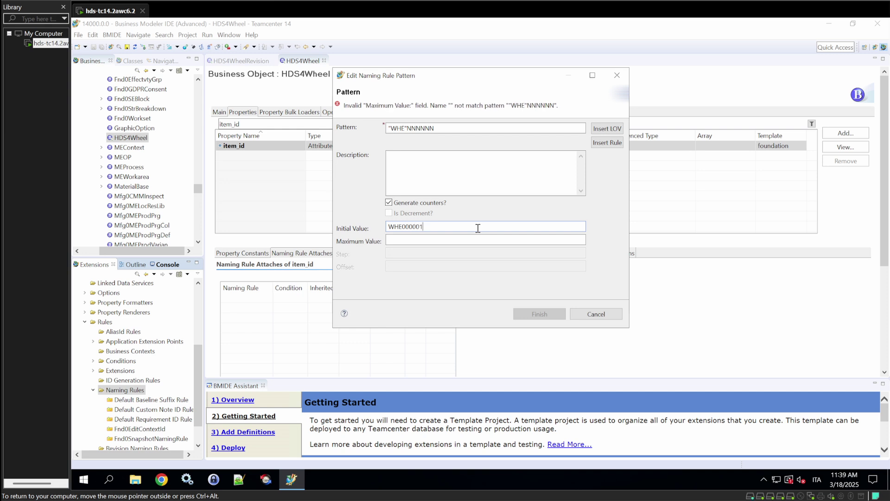
{"action": "type", "text": "WHE"}
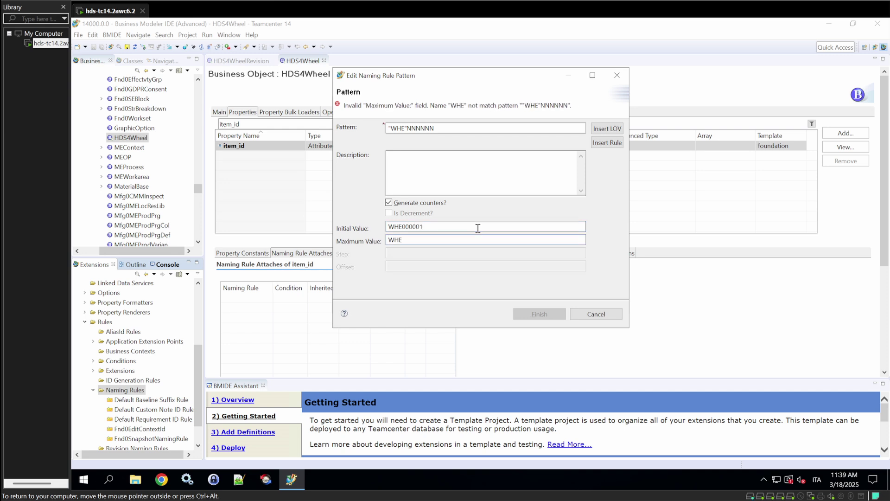
{"action": "type", "text": "999"}
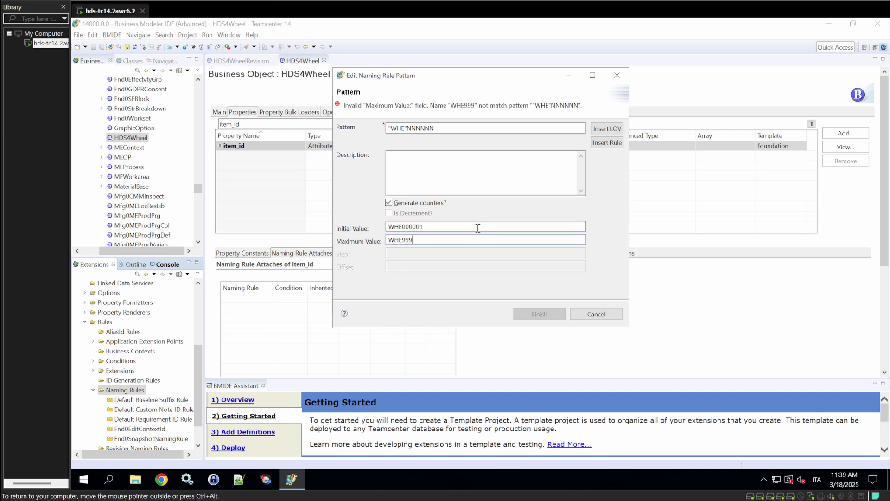
{"action": "type", "text": "999"}
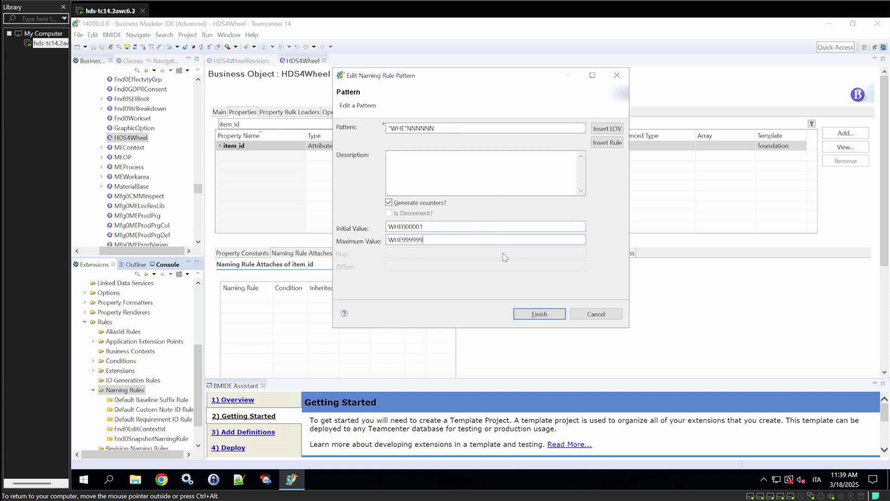
{"action": "left_click", "coordinate": [540, 314]}
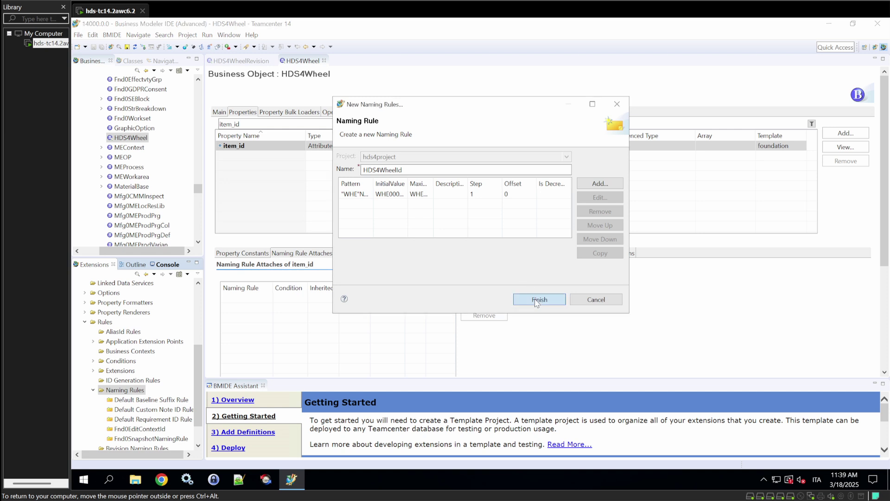
Finish the HDS4WheelId rule and attach it to HDS4Wheel's item_id with condition isTrue.
{"action": "left_click", "coordinate": [536, 302]}
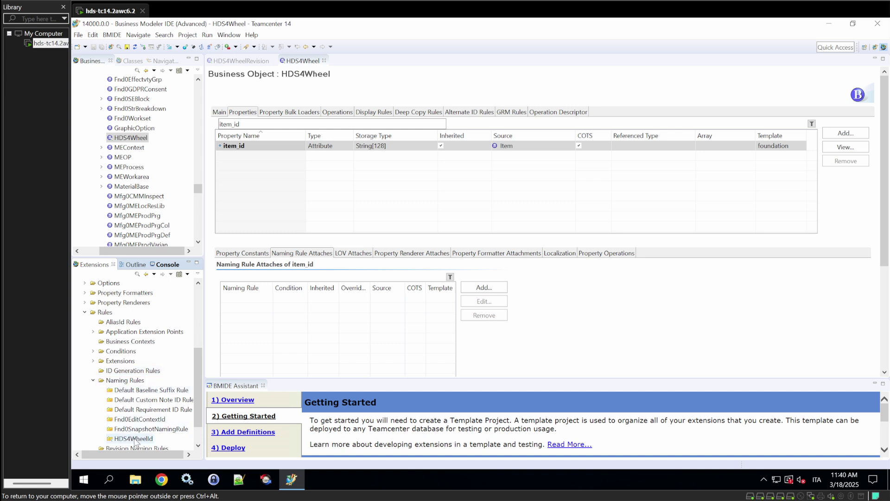
{"action": "left_click", "coordinate": [484, 288]}
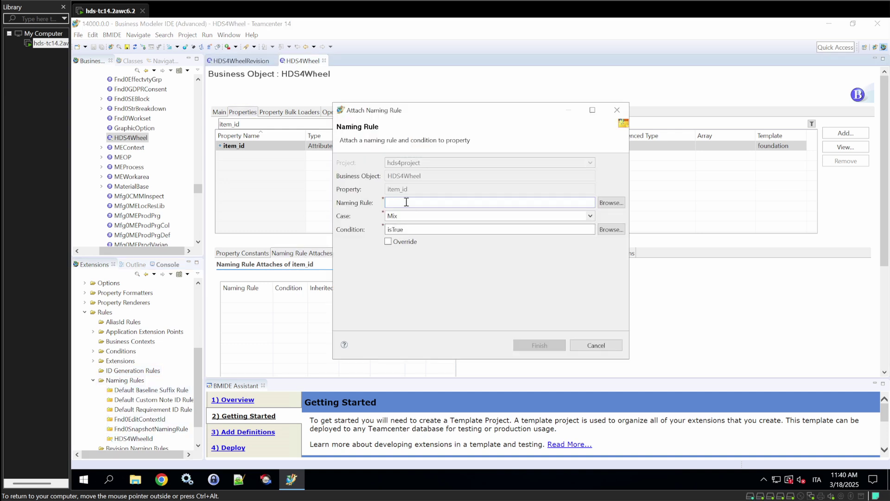
{"action": "left_click", "coordinate": [610, 203]}
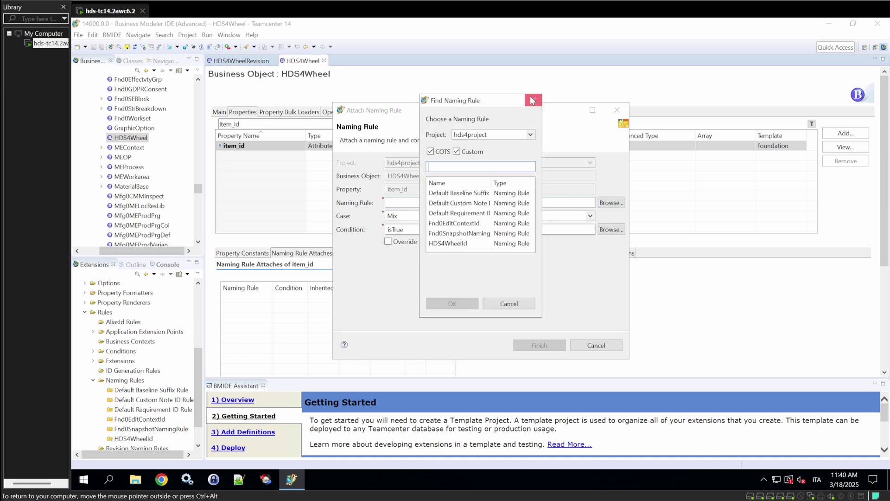
{"action": "left_click", "coordinate": [459, 243]}
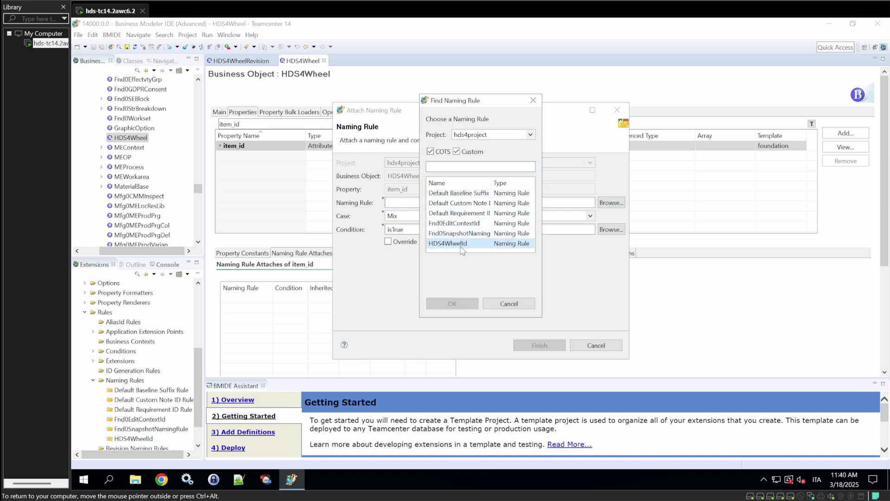
{"action": "left_click", "coordinate": [466, 304]}
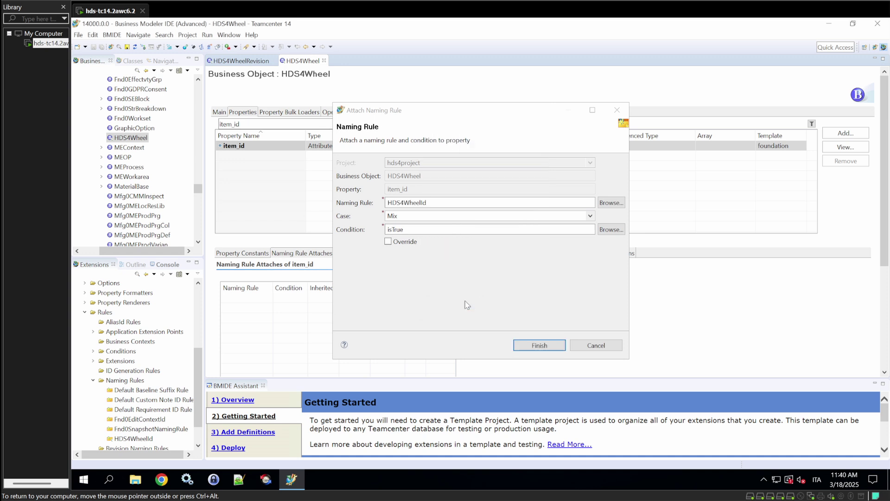
{"action": "left_click", "coordinate": [531, 345]}
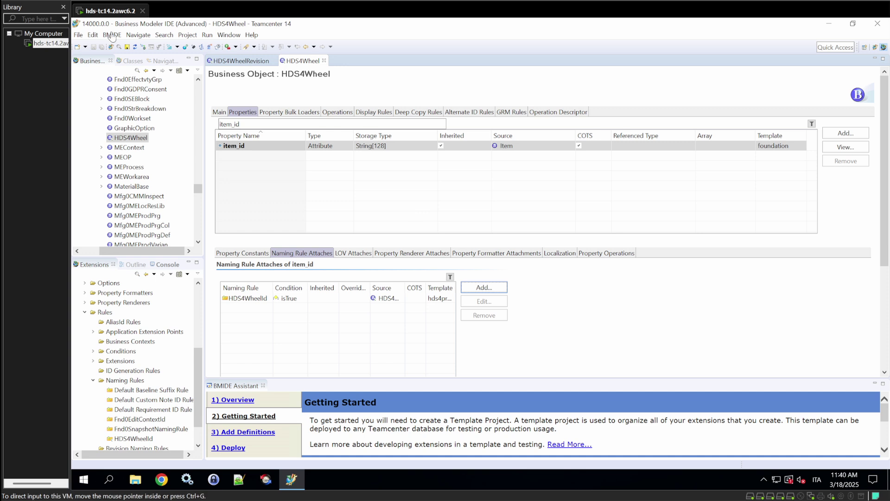
Save hds4project and generate its version 1.0 software package to the default location.
{"action": "left_click", "coordinate": [127, 47]}
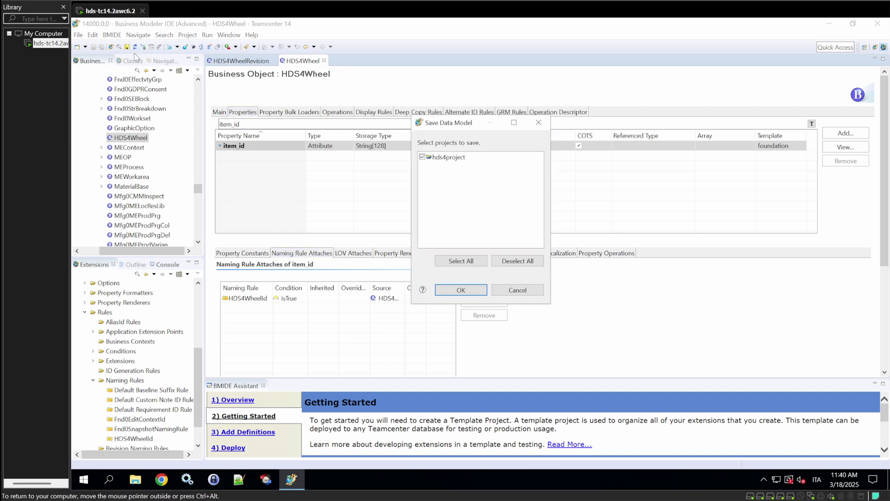
{"action": "left_click", "coordinate": [461, 291]}
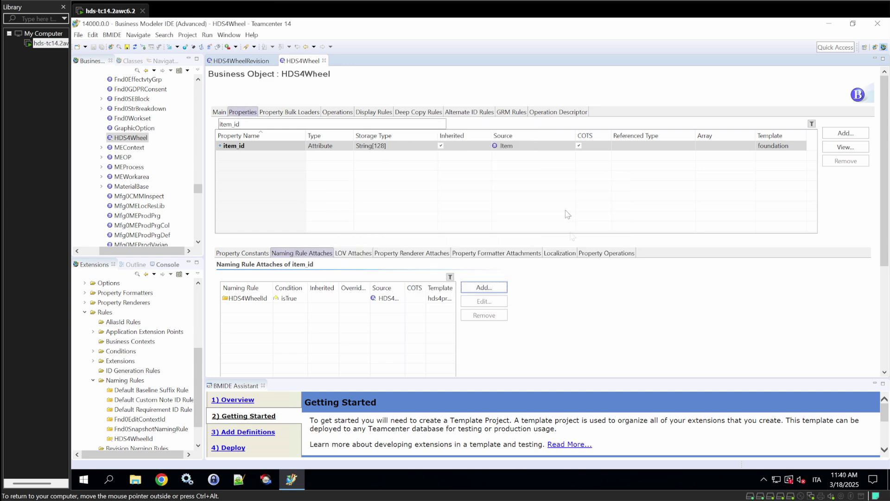
{"action": "left_click", "coordinate": [113, 36]}
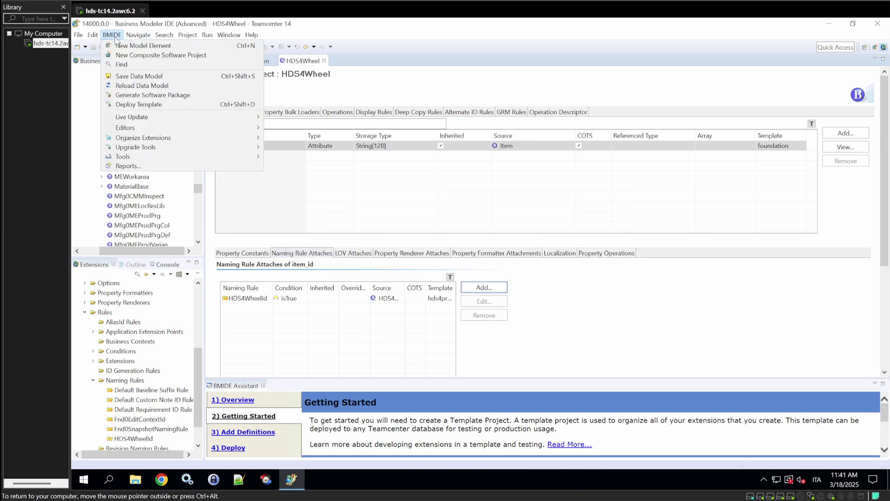
{"action": "left_click", "coordinate": [146, 95]}
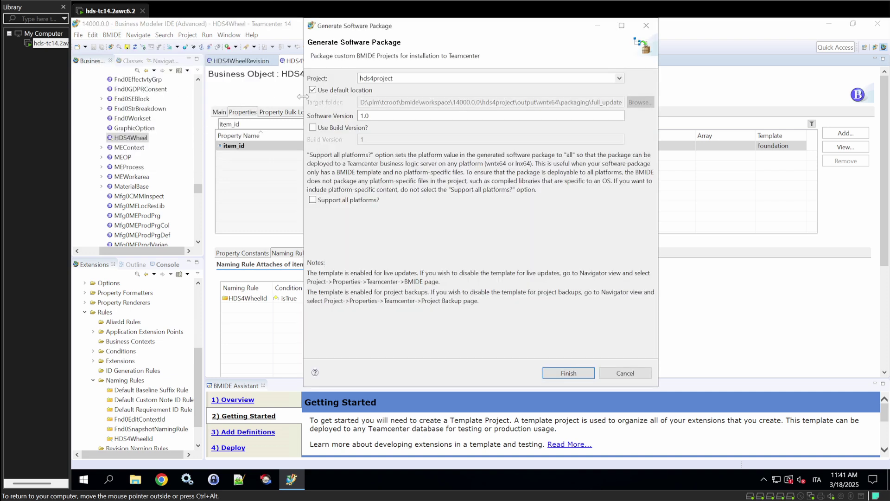
{"action": "left_click", "coordinate": [312, 89]}
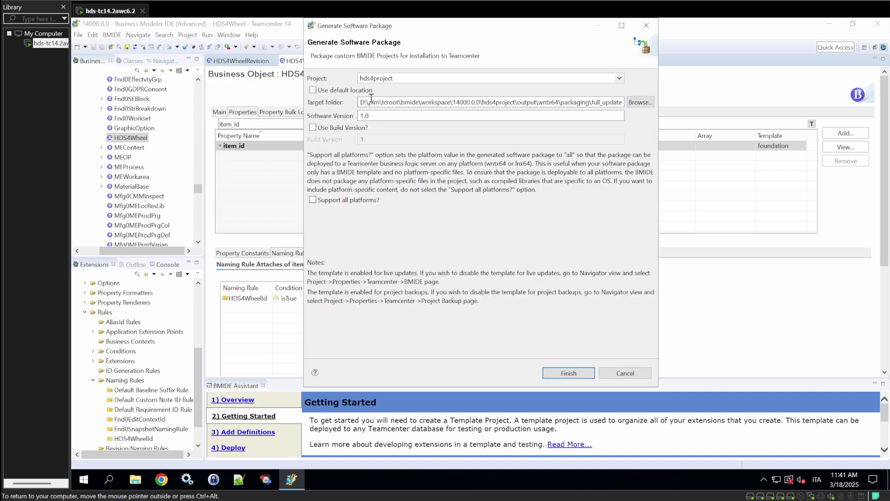
{"action": "key", "text": "Tab"}
{"action": "left_click", "coordinate": [313, 90]}
{"action": "left_click", "coordinate": [584, 374]}
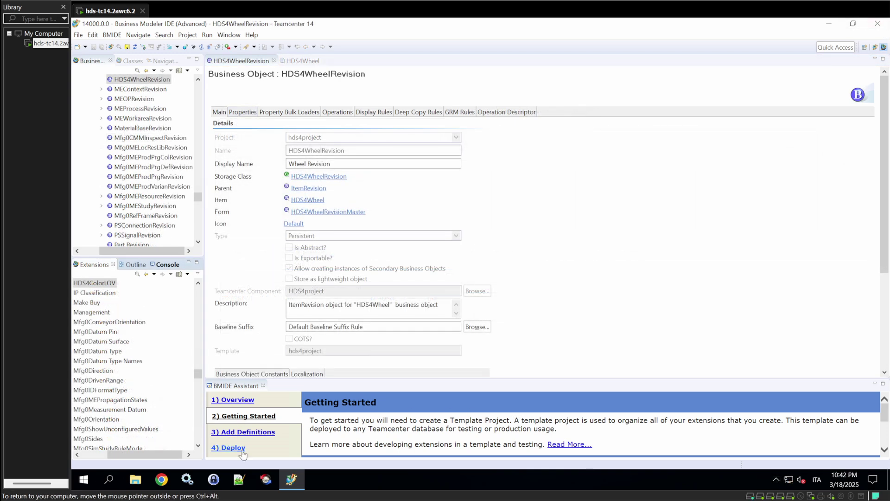
Launch Teamcenter Environment Manager and choose Feature Maintenance's Full Model Update Database option.
{"action": "left_click", "coordinate": [828, 24]}
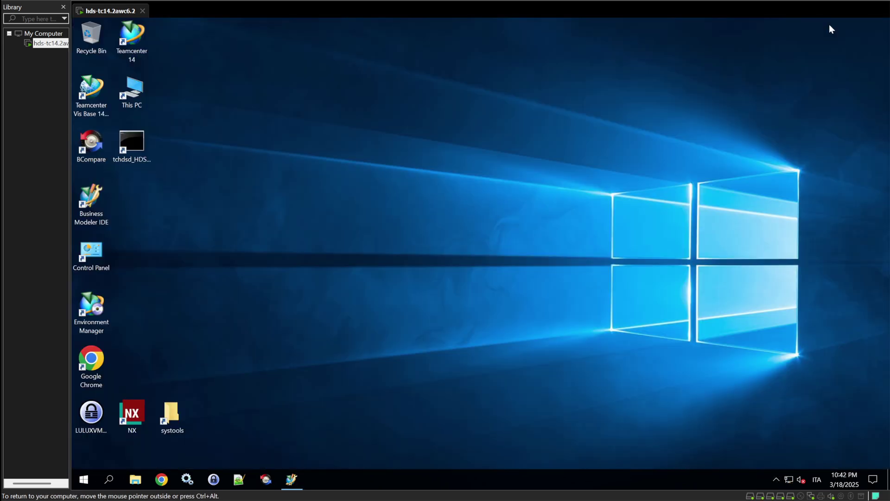
{"action": "double_click", "coordinate": [91, 318]}
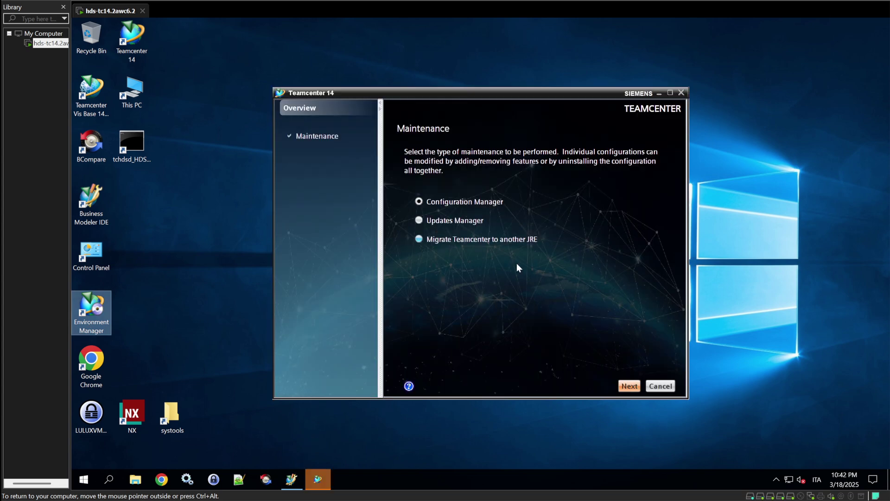
{"action": "left_click", "coordinate": [630, 386]}
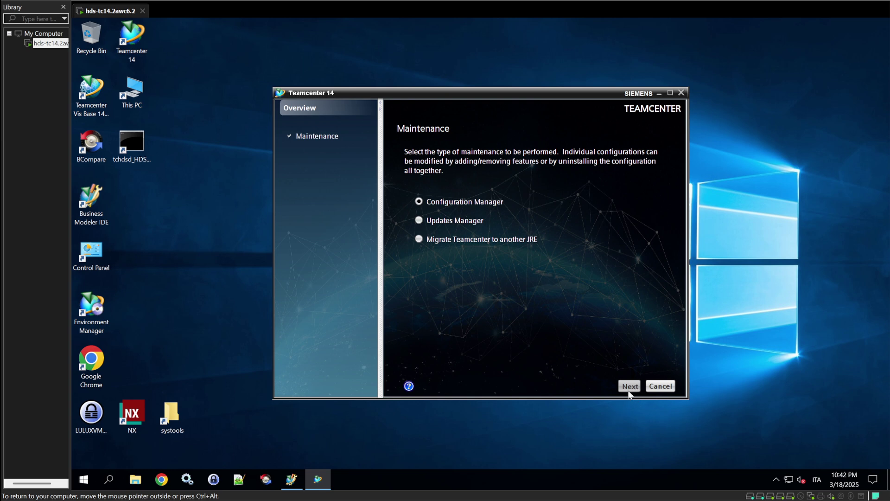
{"action": "left_click", "coordinate": [630, 389]}
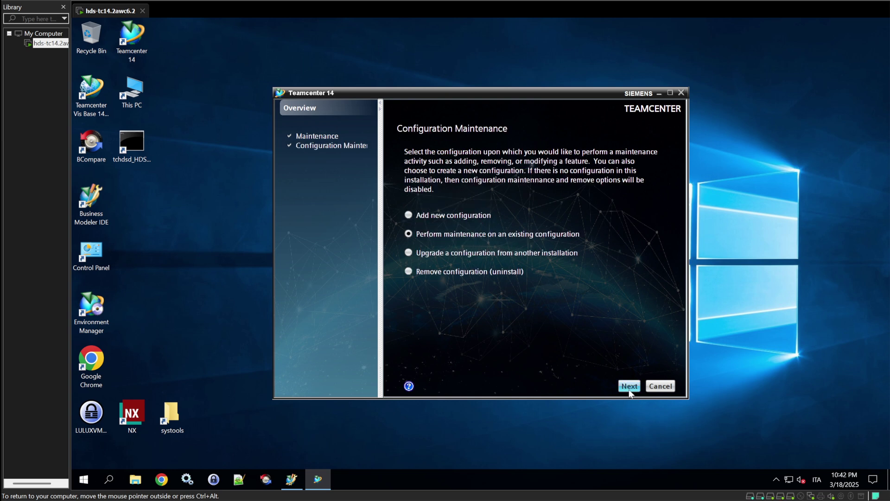
{"action": "left_click", "coordinate": [629, 389]}
{"action": "left_click", "coordinate": [630, 387]}
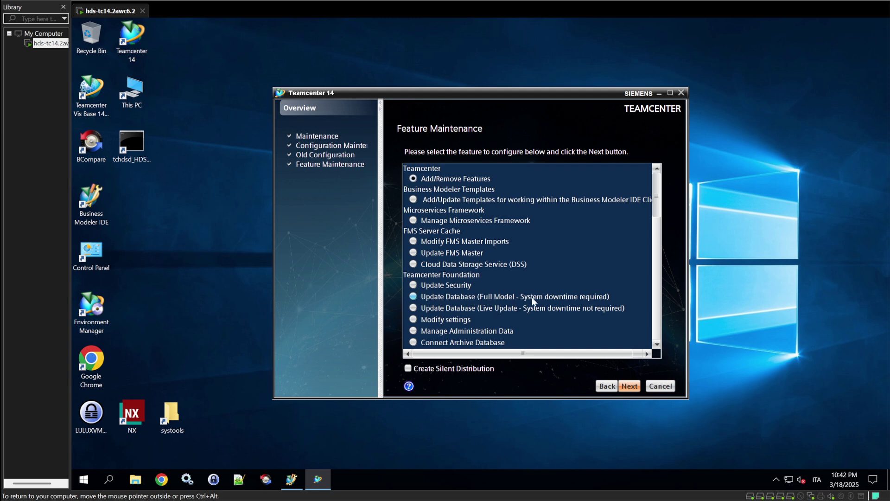
{"action": "left_click", "coordinate": [418, 300]}
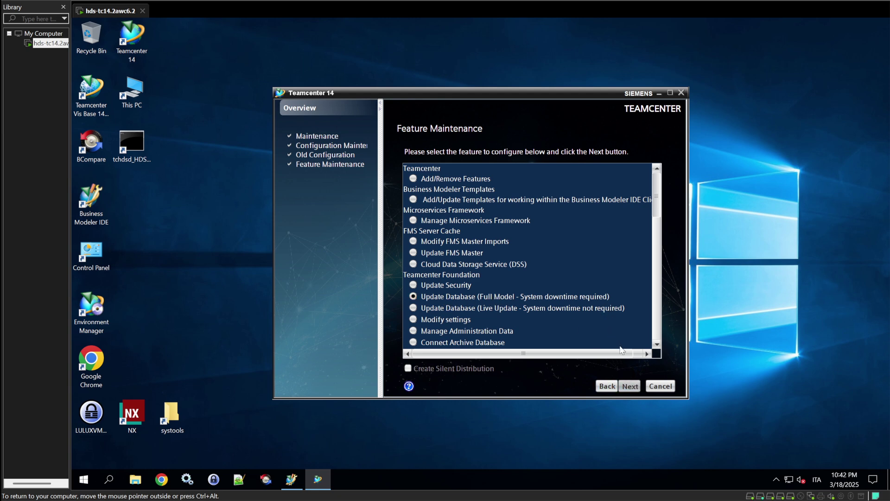
Enter the admin password and browse to D:\plm\tcroot\bmide\workspace\14000.0.0\hds4project\output\wntx64\packaging\full_update.
{"action": "left_click", "coordinate": [457, 172]}
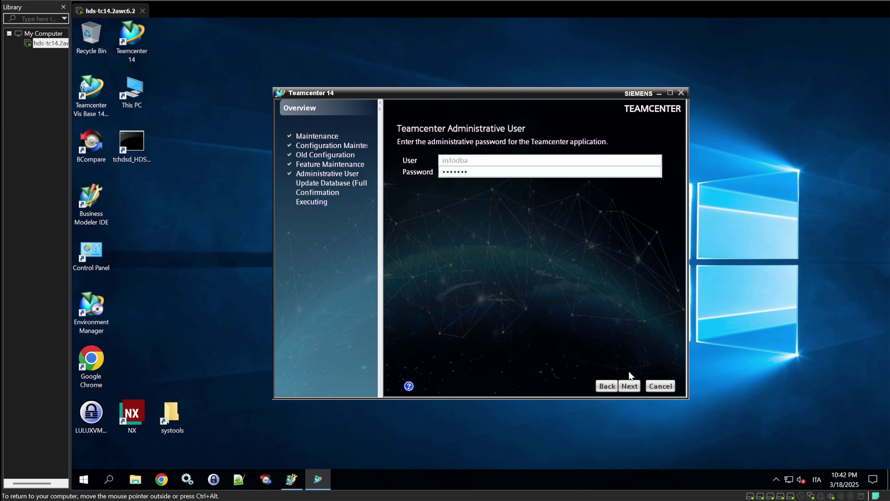
{"action": "left_click", "coordinate": [630, 386]}
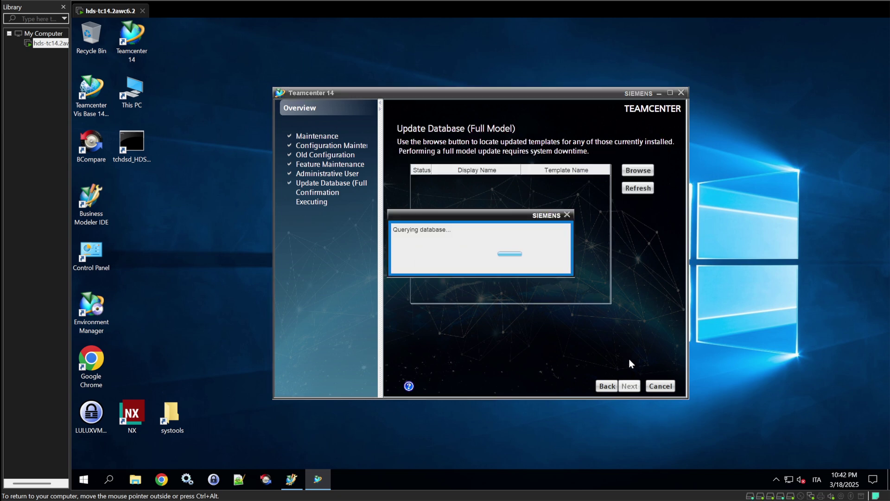
{"action": "left_click", "coordinate": [639, 171]}
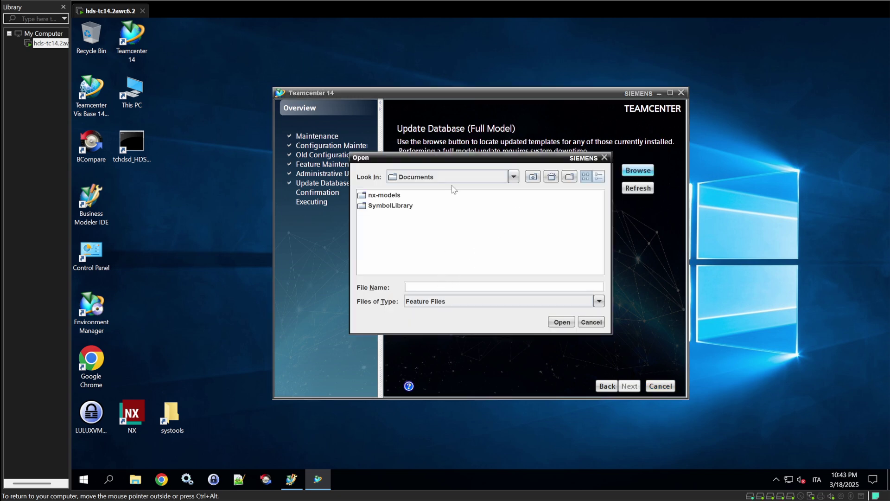
{"action": "left_click", "coordinate": [464, 177]}
{"action": "left_click", "coordinate": [431, 199]}
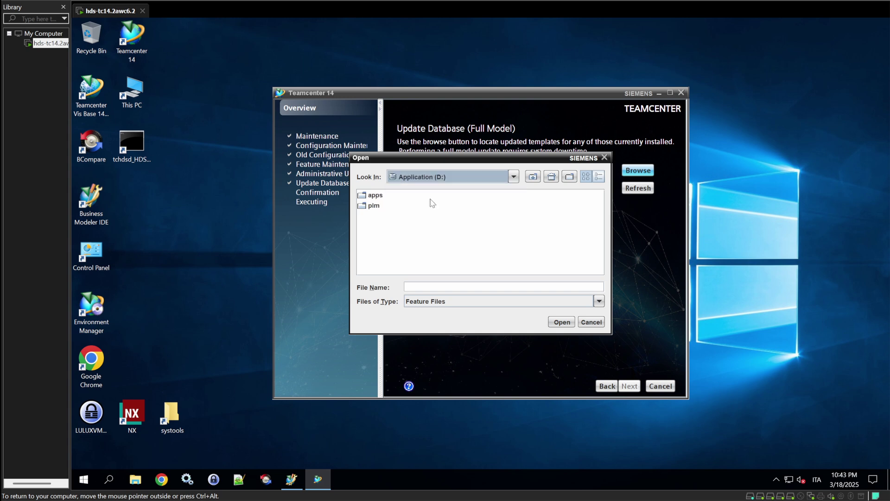
{"action": "double_click", "coordinate": [370, 206]}
{"action": "double_click", "coordinate": [377, 258]}
{"action": "double_click", "coordinate": [377, 227]}
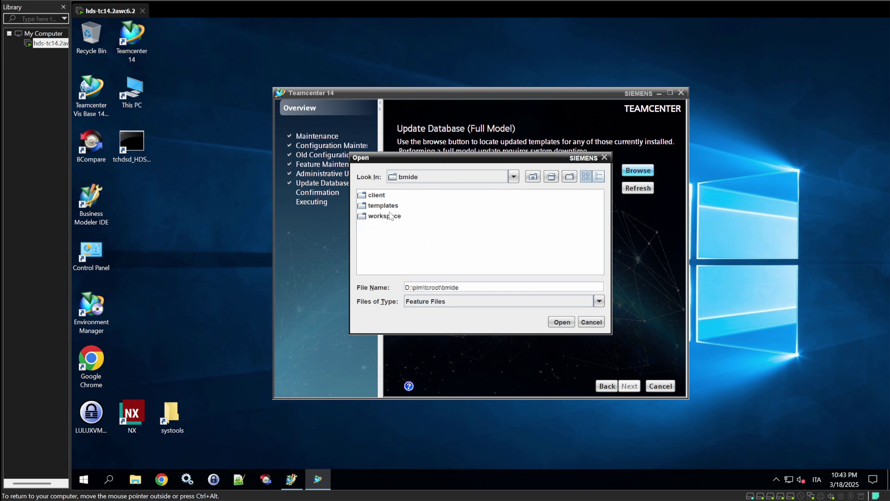
{"action": "double_click", "coordinate": [385, 216]}
{"action": "double_click", "coordinate": [381, 197]}
{"action": "double_click", "coordinate": [387, 206]}
{"action": "double_click", "coordinate": [386, 227]}
{"action": "double_click", "coordinate": [385, 197]}
{"action": "double_click", "coordinate": [393, 207]}
{"action": "double_click", "coordinate": [394, 195]}
Select the newest hds4project package, run the full-model database update, and close the installer.
{"action": "left_click", "coordinate": [431, 227]}
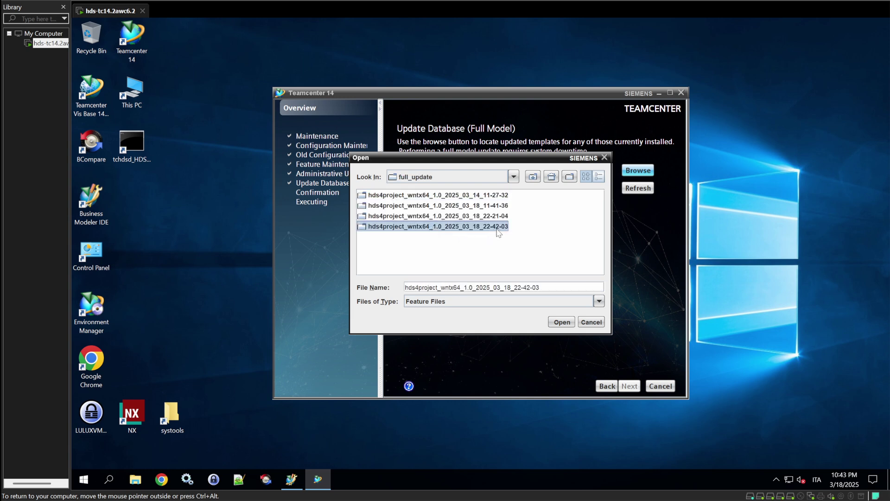
{"action": "left_click", "coordinate": [562, 321]}
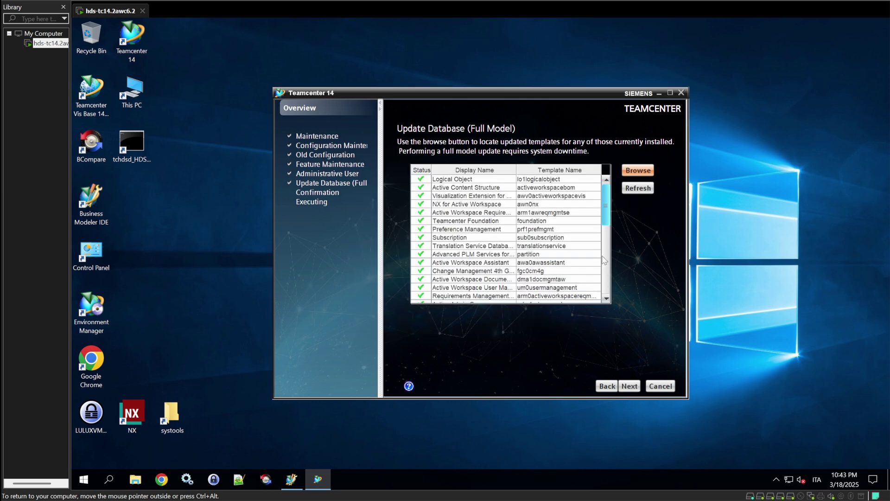
{"action": "scroll", "coordinate": [592, 261], "scroll_direction": "down", "scroll_amount": 3}
{"action": "left_click", "coordinate": [629, 385]}
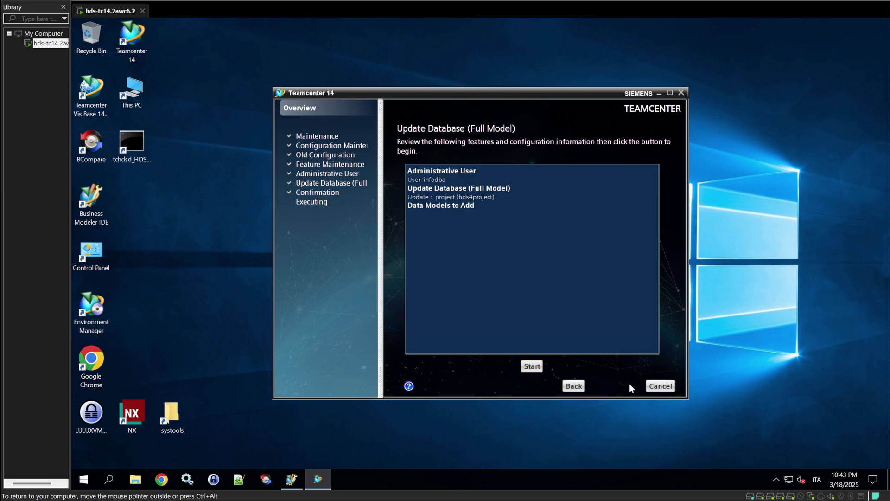
{"action": "left_click", "coordinate": [533, 367]}
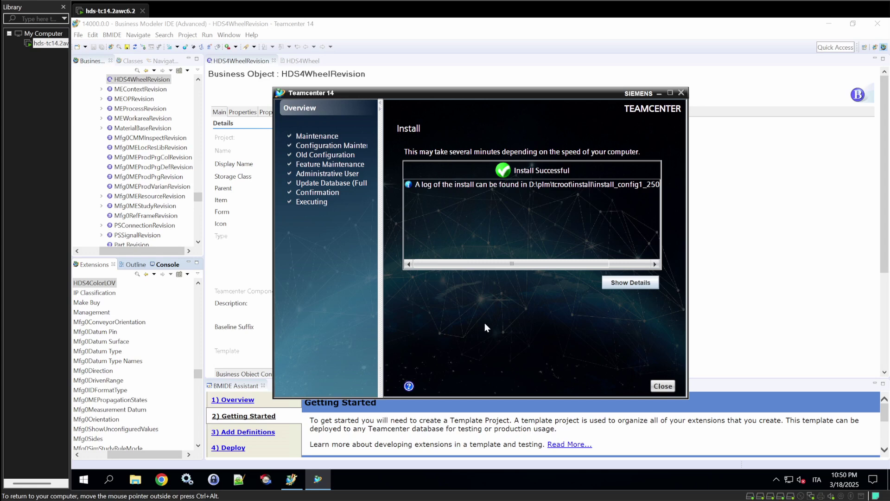
{"action": "left_click", "coordinate": [663, 386]}
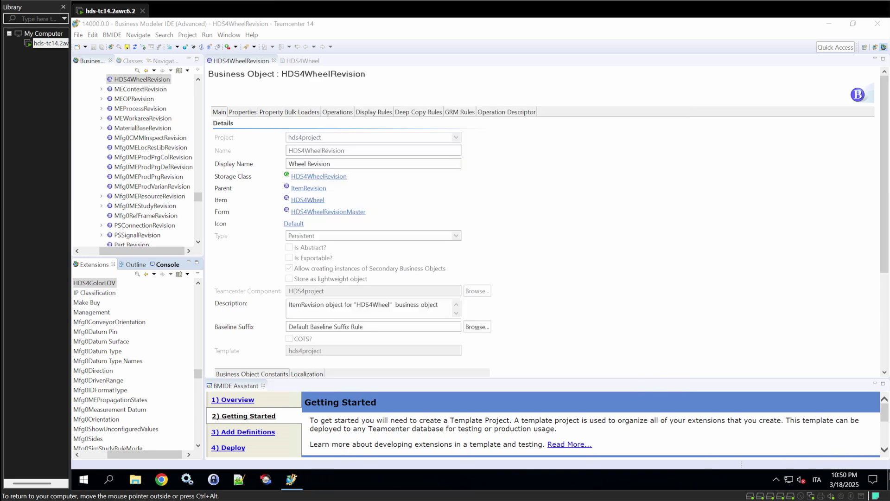
{"action": "key", "text": "super+d"}
Launch the Teamcenter 14 rich client and log in with the administrator password.
{"action": "left_click", "coordinate": [135, 50]}
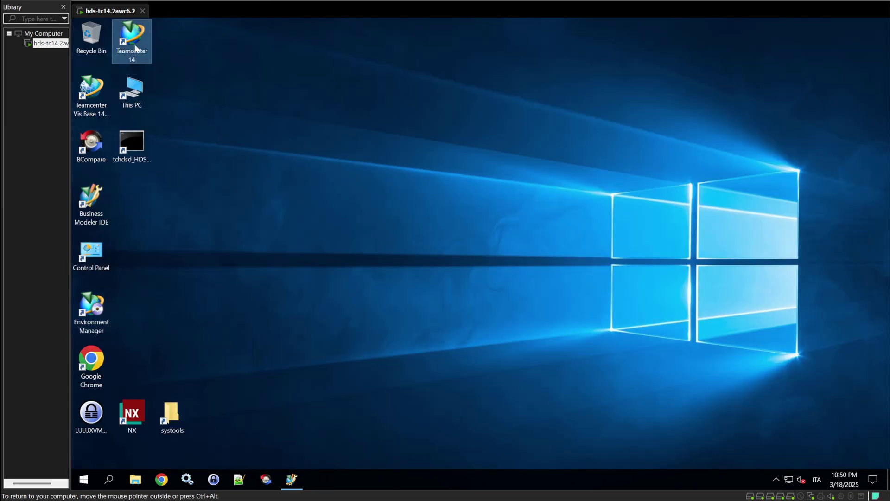
{"action": "double_click", "coordinate": [134, 46]}
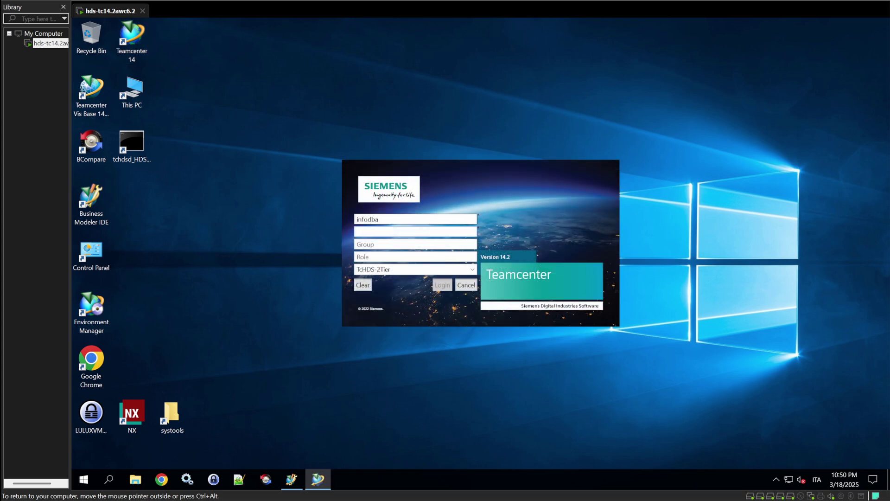
{"action": "type", "text": "i"}
{"action": "key", "text": "Return"}
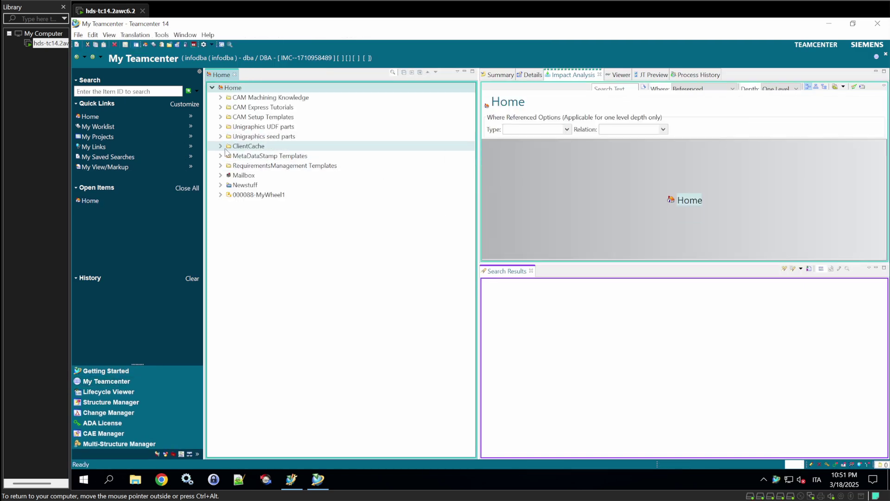
Start a new Wheel item and auto-assign its item ID from the naming rule.
{"action": "left_click", "coordinate": [79, 35]}
{"action": "mouse_move", "coordinate": [104, 48]}
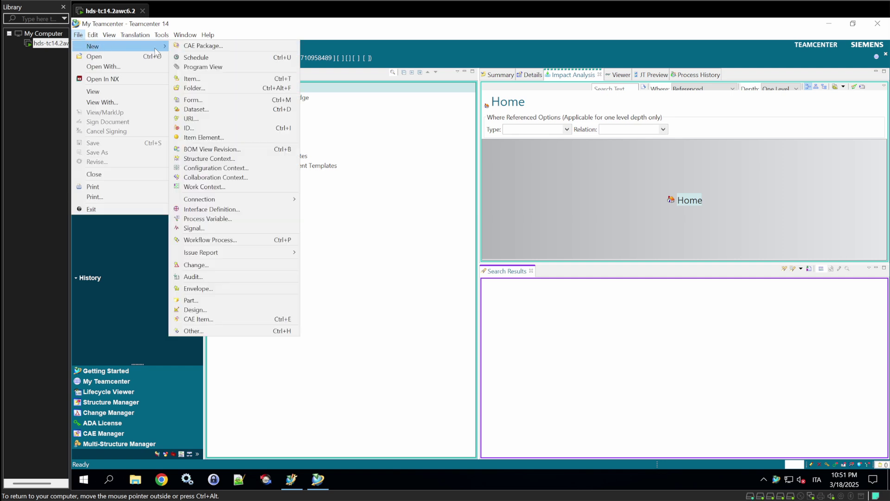
{"action": "left_click", "coordinate": [199, 80]}
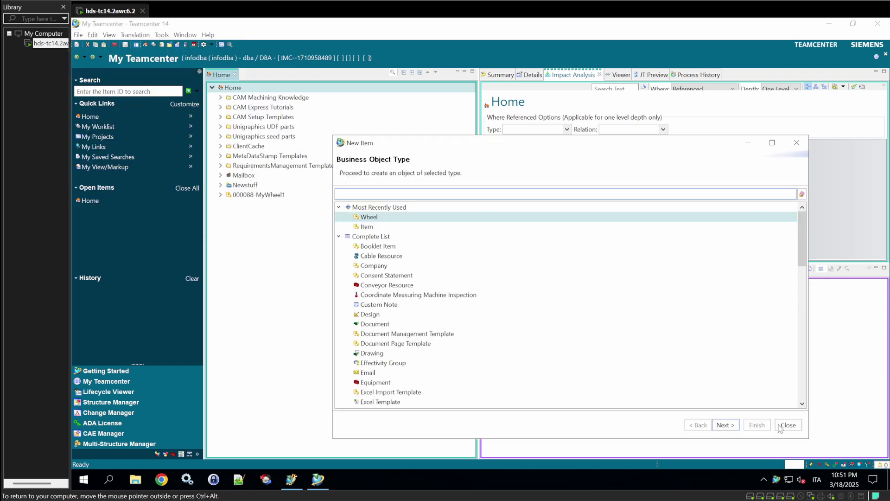
{"action": "left_click", "coordinate": [725, 425]}
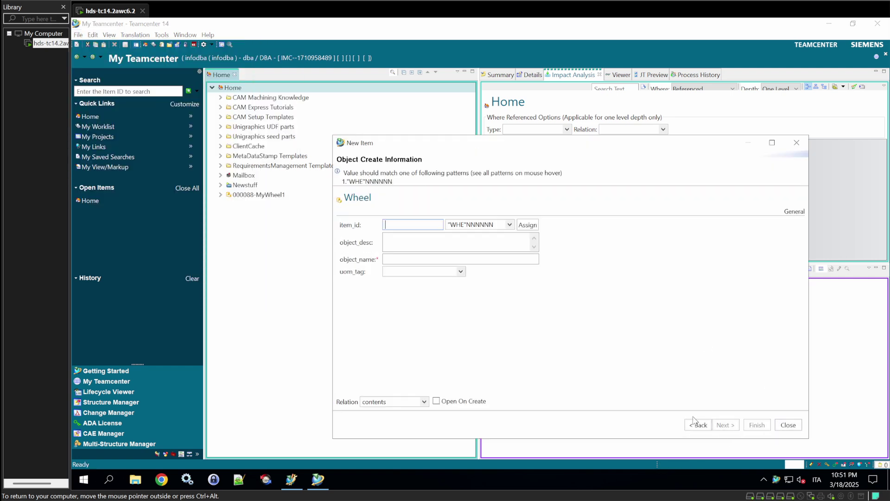
{"action": "left_click", "coordinate": [521, 230]}
Give the item description 'This is the latest wheel' and name 'Wheel000004'.
{"action": "left_click", "coordinate": [445, 242]}
{"action": "type", "text": "This is the latest wheel"}
{"action": "key", "text": "Tab"}
{"action": "type", "text": "Wheel000004"}
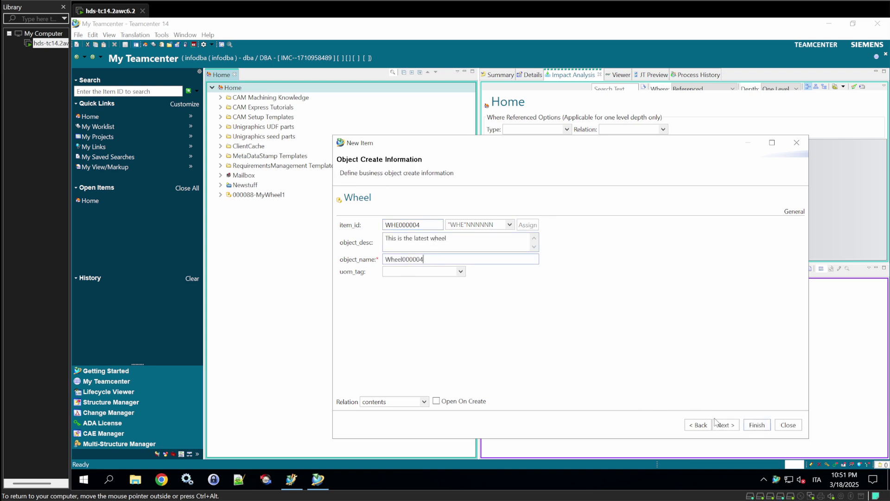
{"action": "left_click", "coordinate": [718, 425]}
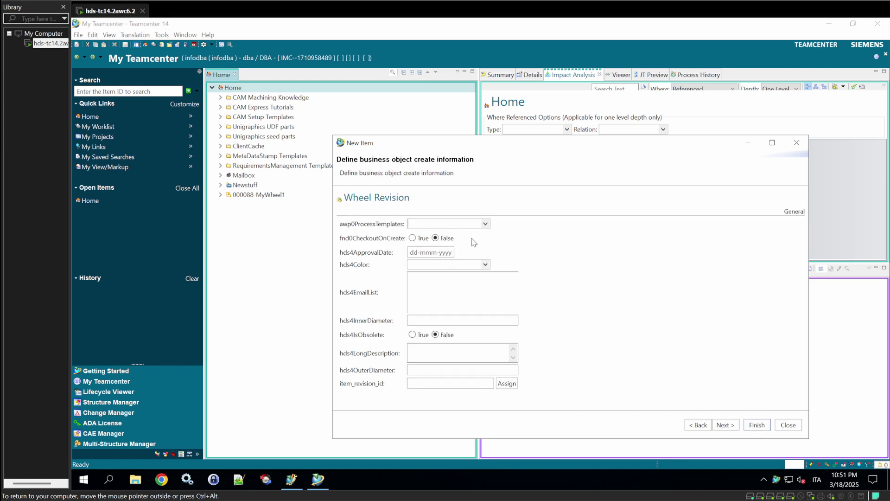
Set the revision's approval date to 18 March 2025 and wheel colour to Yellow.
{"action": "left_click", "coordinate": [418, 252]}
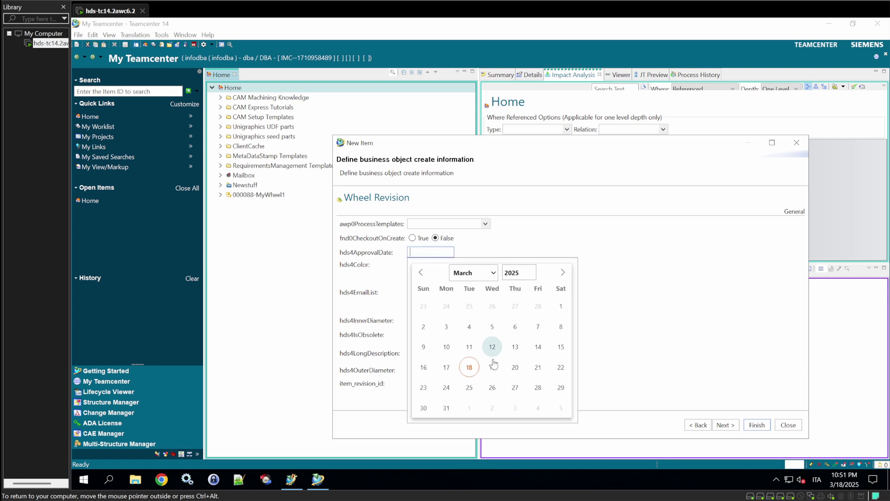
{"action": "left_click", "coordinate": [470, 369]}
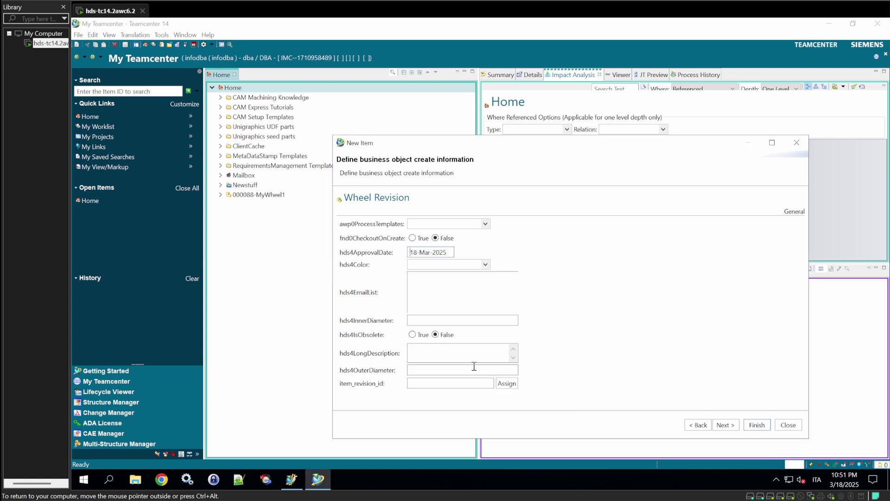
{"action": "left_click", "coordinate": [486, 265]}
{"action": "left_click", "coordinate": [426, 286]}
Enter diameter 25 and long description 'This is a description that could be longer'.
{"action": "type", "text": "25"}
{"action": "left_click", "coordinate": [427, 369]}
{"action": "left_click", "coordinate": [424, 356]}
{"action": "type", "text": "This is a description that could be longer"}
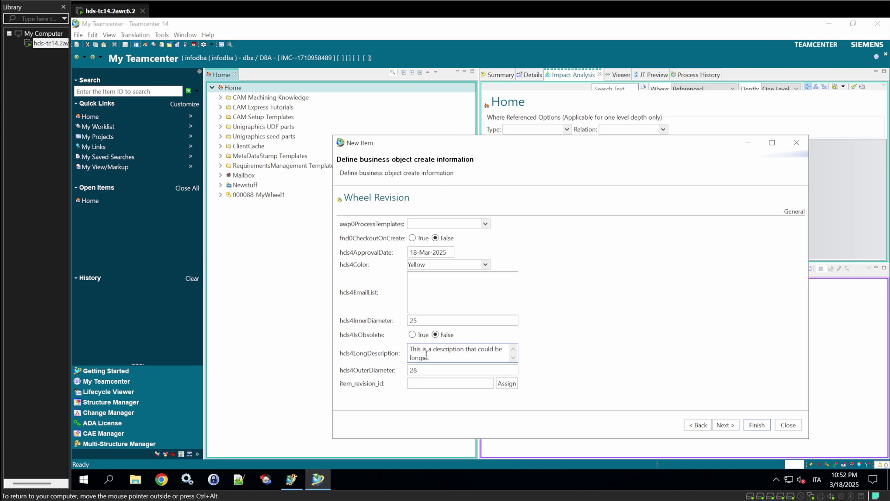
Auto-assign revision A, create the Wheel item, and close the dialog.
{"action": "left_click", "coordinate": [508, 384]}
{"action": "left_click", "coordinate": [441, 383]}
{"action": "left_click", "coordinate": [756, 426]}
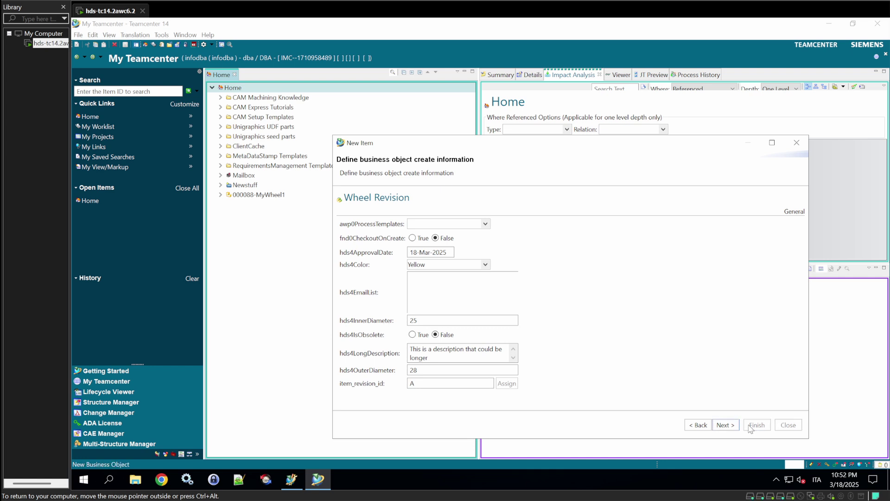
{"action": "left_click", "coordinate": [797, 142]}
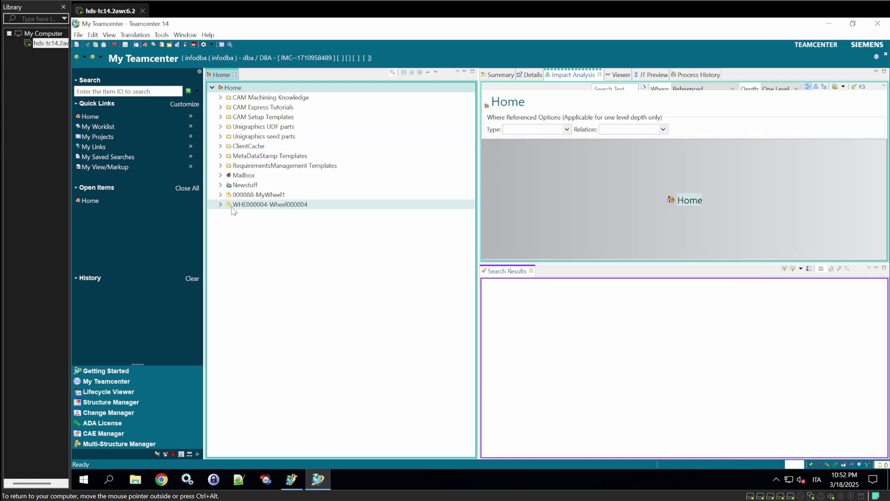